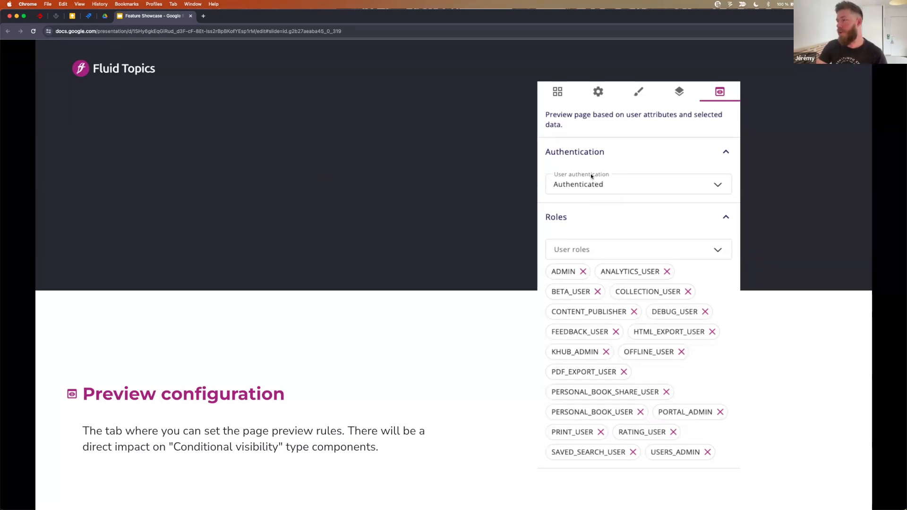
Advance to the "Preview configuration : example" slide and open its demo video in full screen.
click(341, 188)
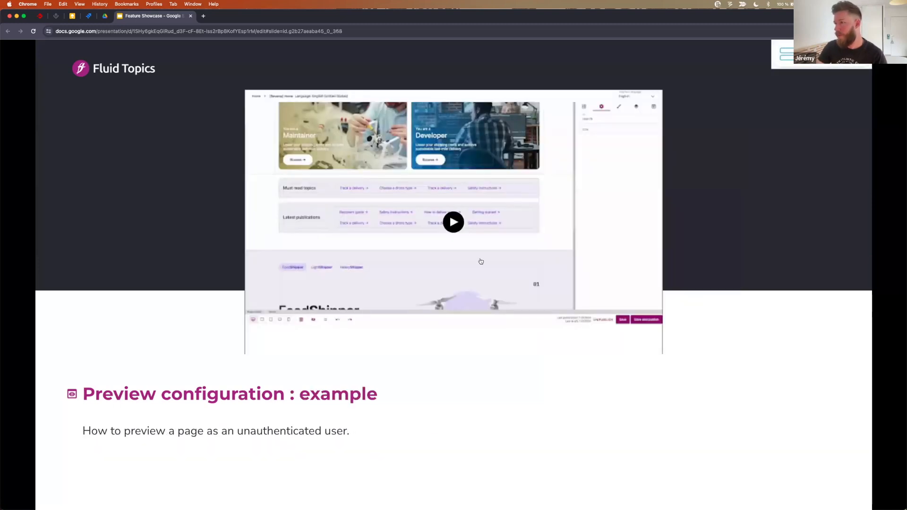
click(468, 229)
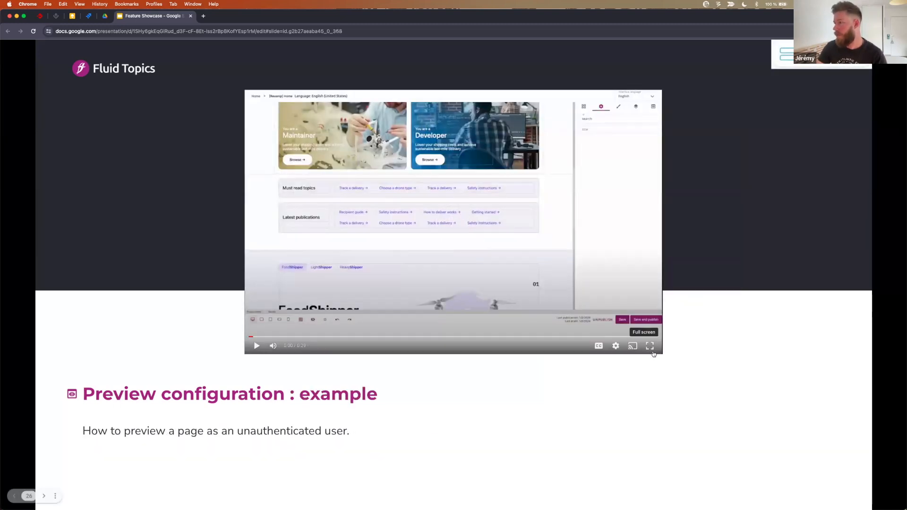
click(652, 352)
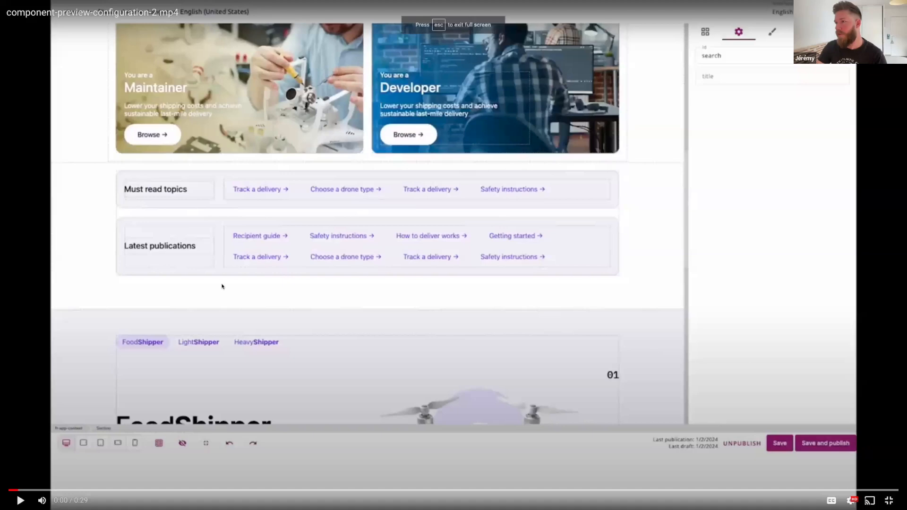
Play the preview configuration video, pausing to examine the links section and its Conditional visibility parent.
click(91, 253)
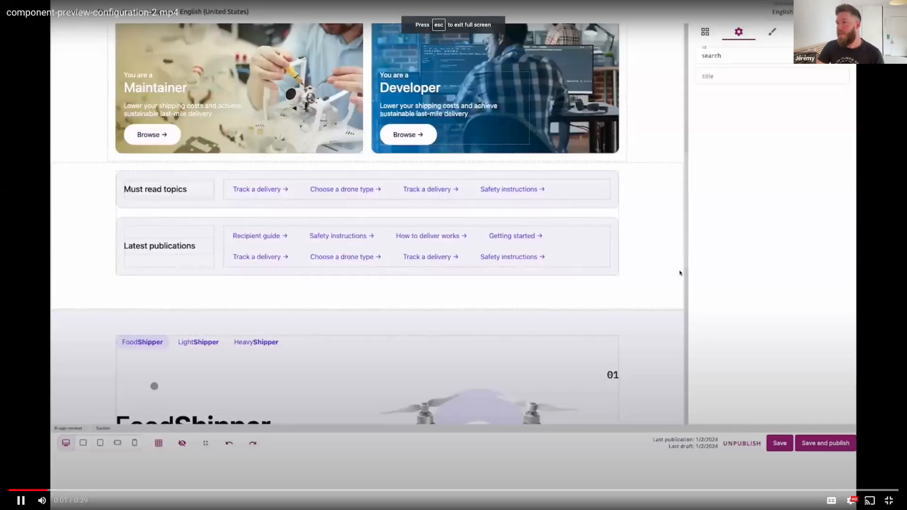
click(75, 227)
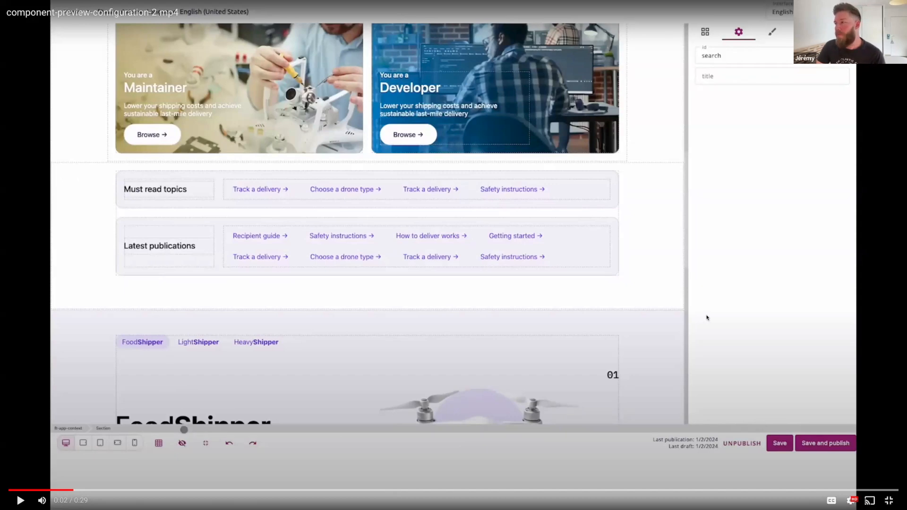
click(570, 300)
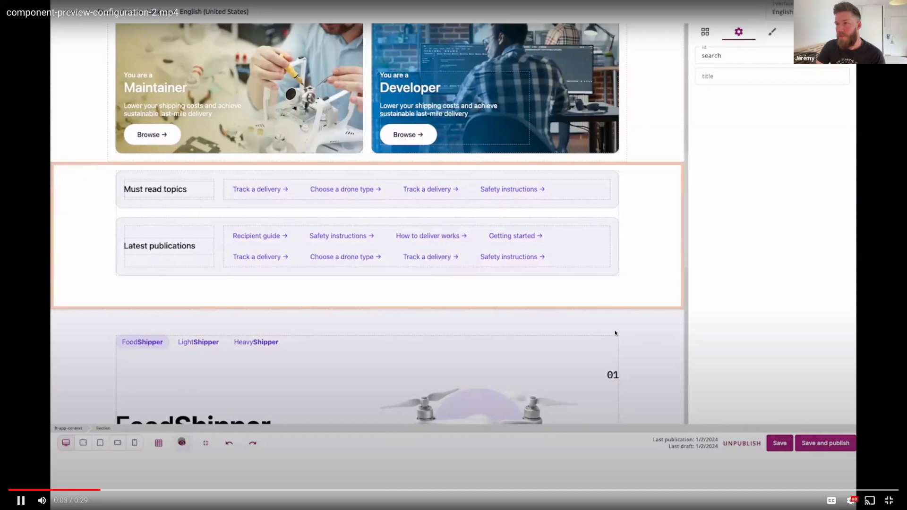
click(583, 309)
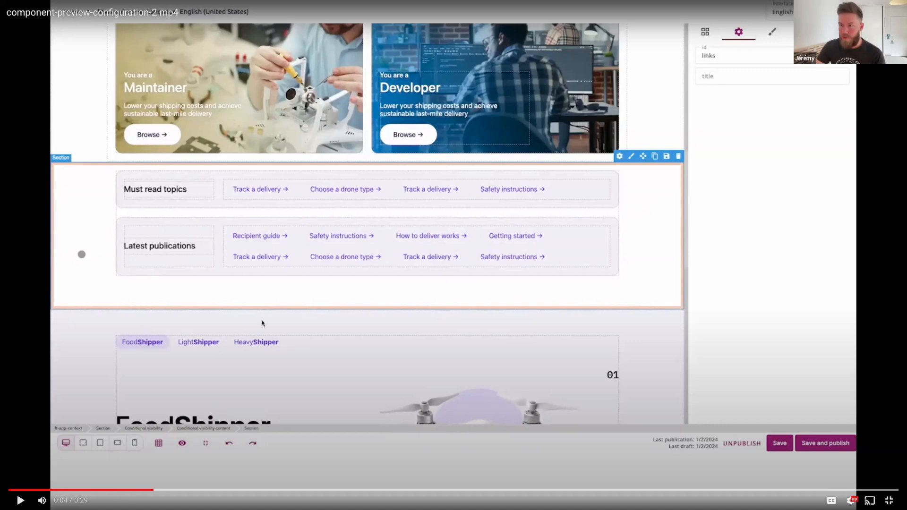
click(225, 294)
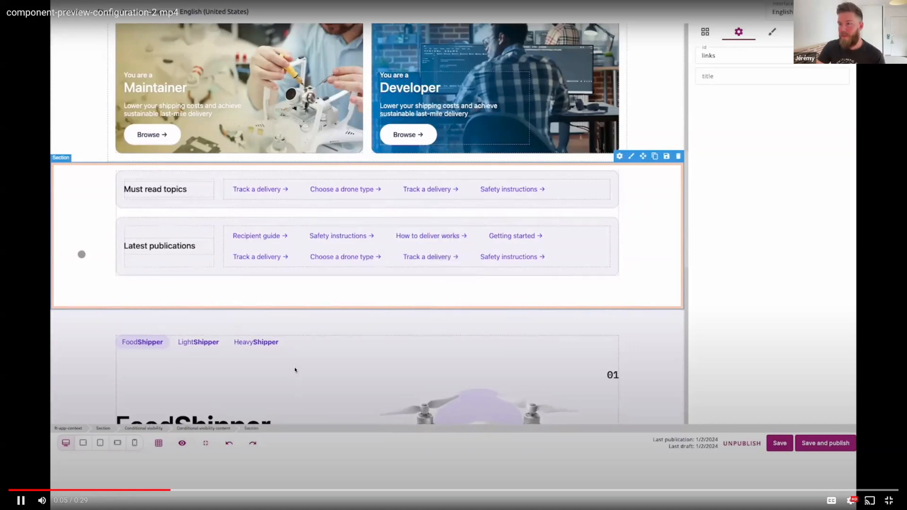
click(320, 370)
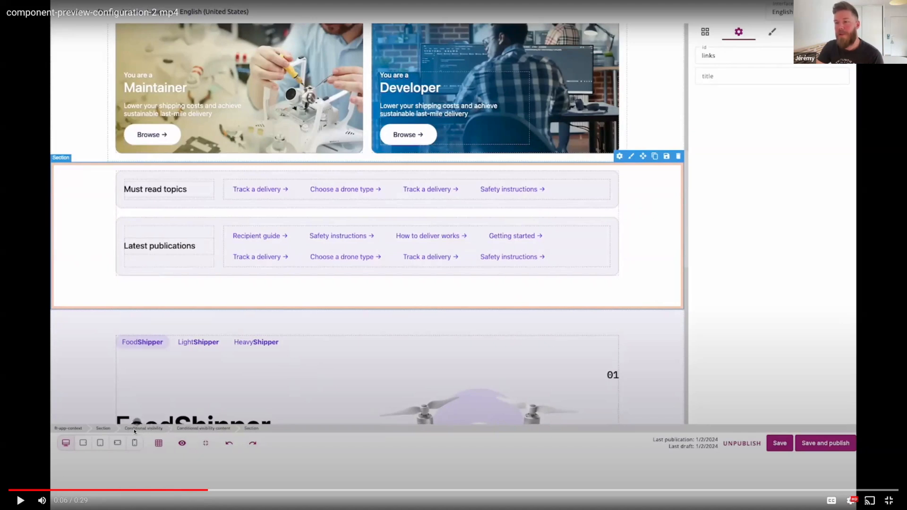
Continue the video through the visibility conditions, pausing on the rule that requires the user to be authenticated.
click(388, 334)
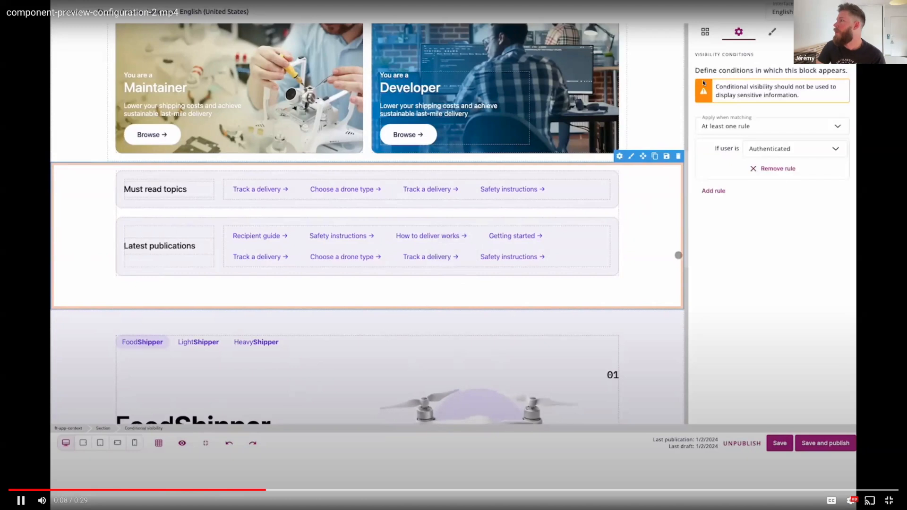
click(728, 30)
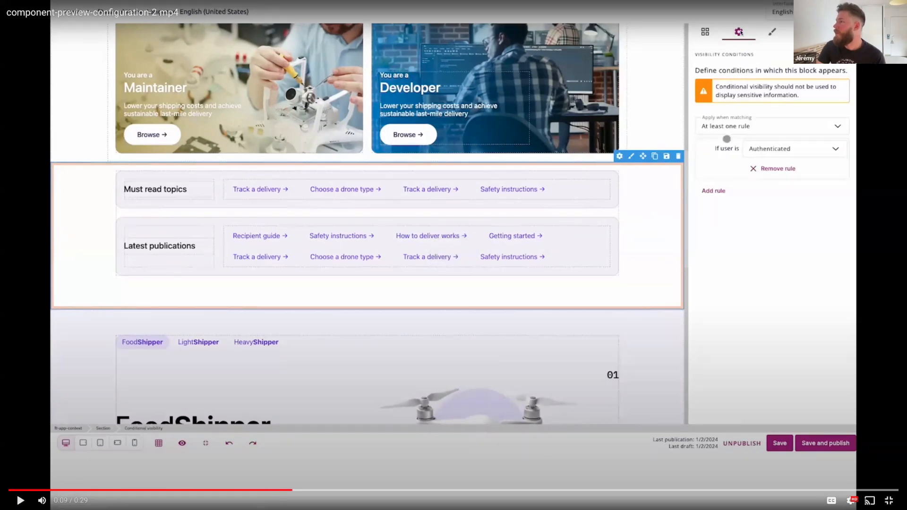
click(726, 216)
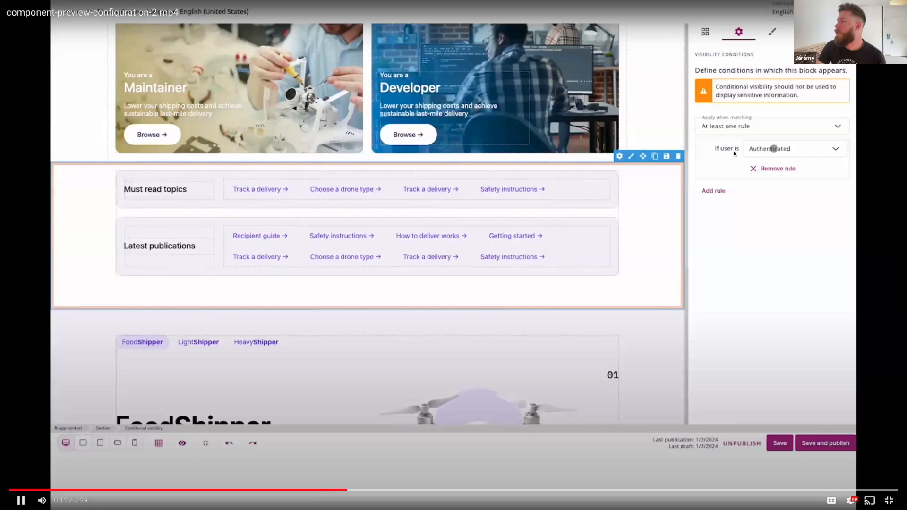
click(721, 237)
click(250, 245)
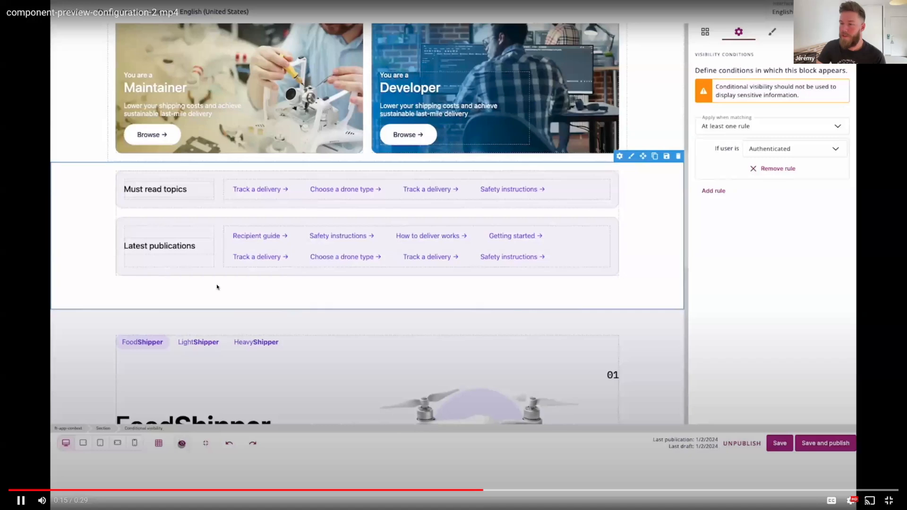
Watch the rest of the video, pausing on the Authenticated and Unauthenticated previews, and exit full screen at the end.
click(526, 230)
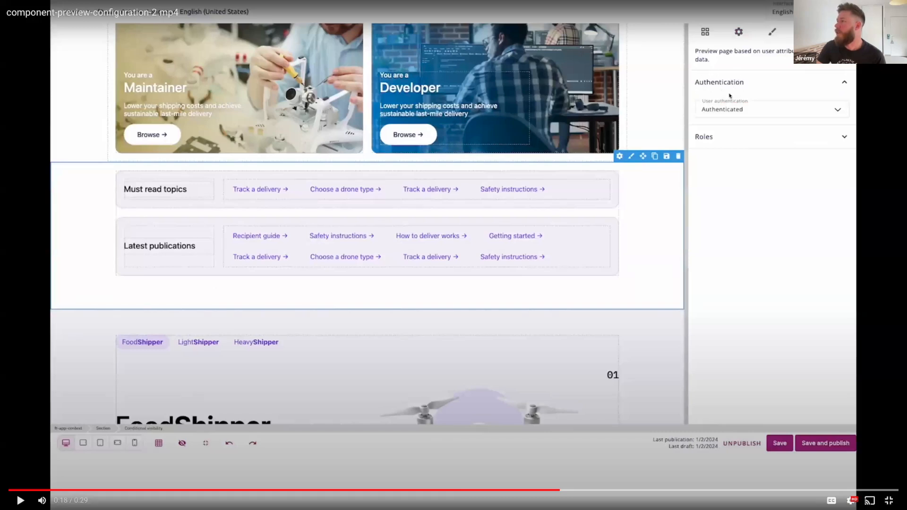
click(739, 196)
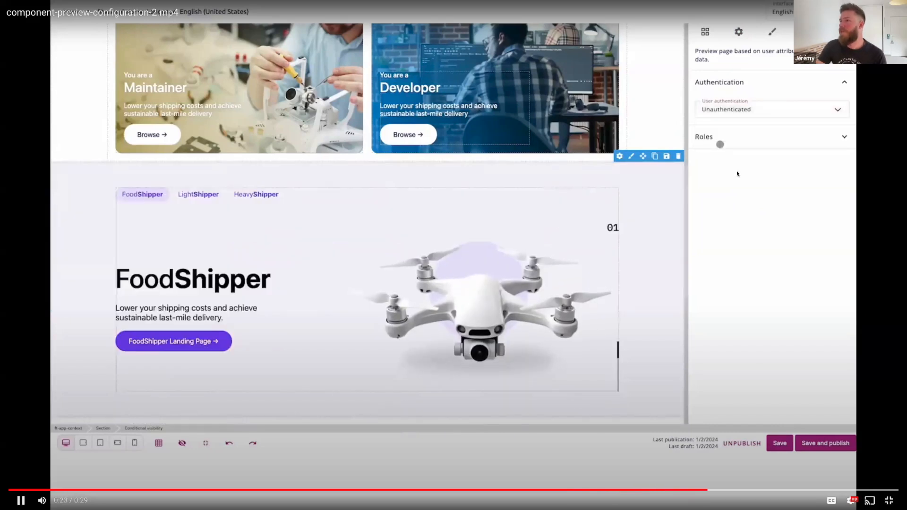
click(499, 173)
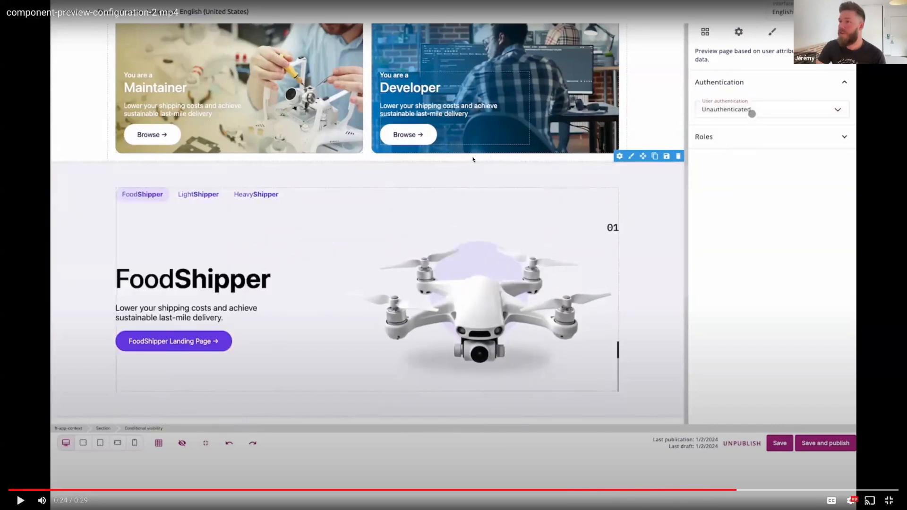
click(623, 180)
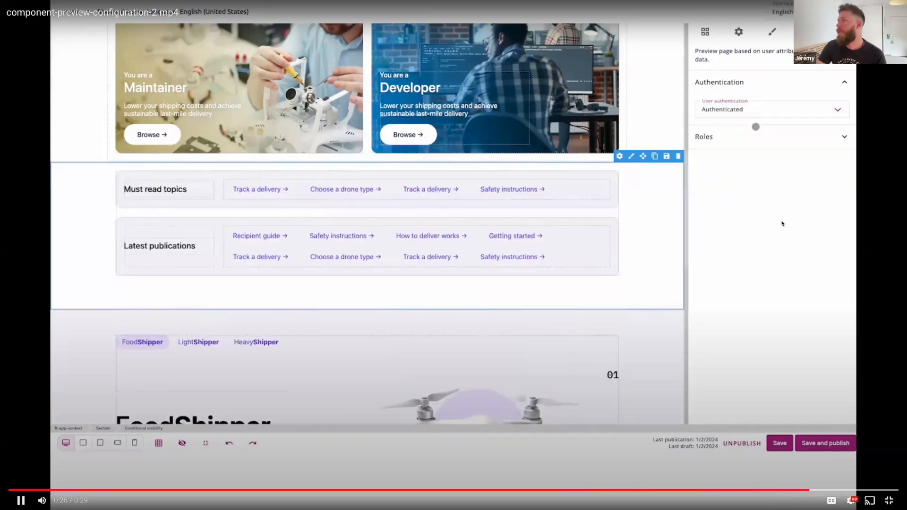
click(760, 257)
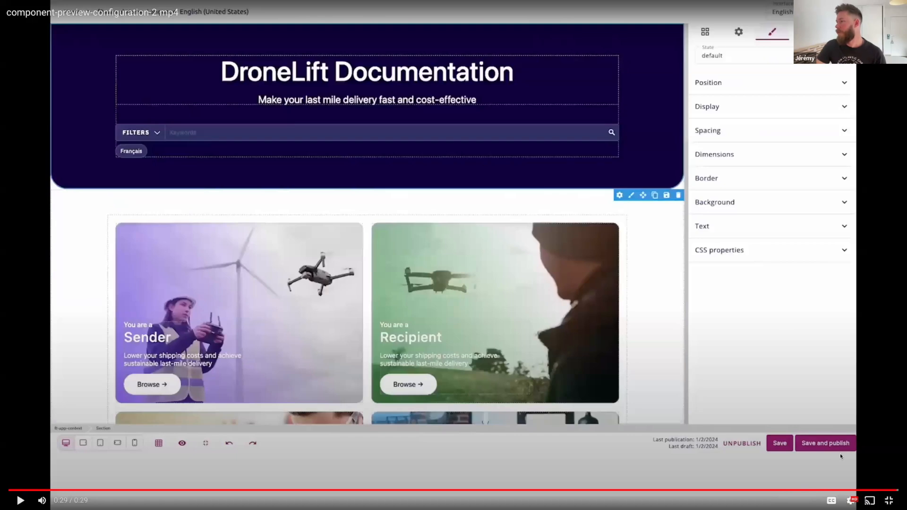
click(888, 501)
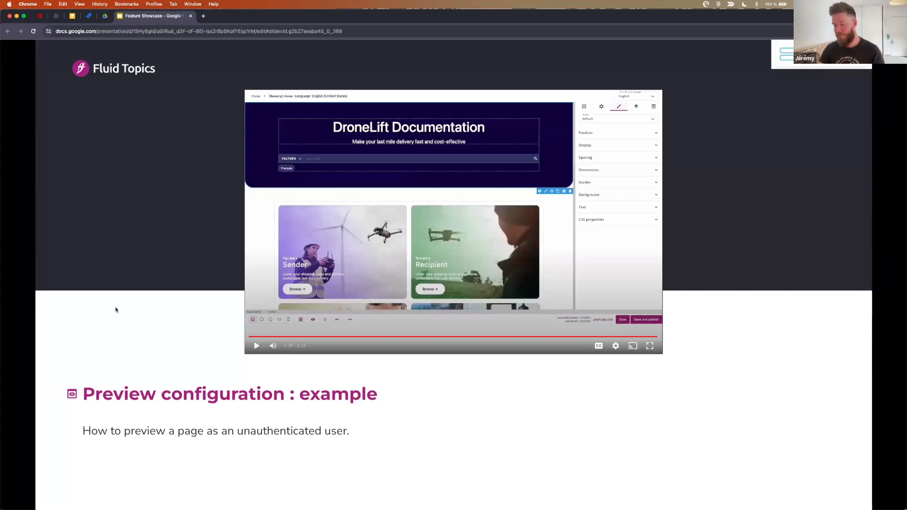
Advance to the "Custom component" slide, switch to the DroneLift Administration Home page editor and reload it.
key(Right)
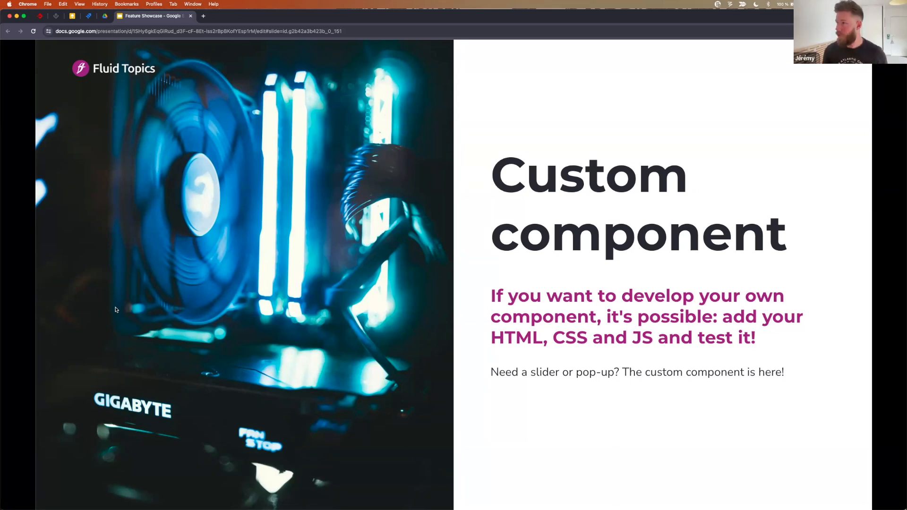
key(ctrl+Right)
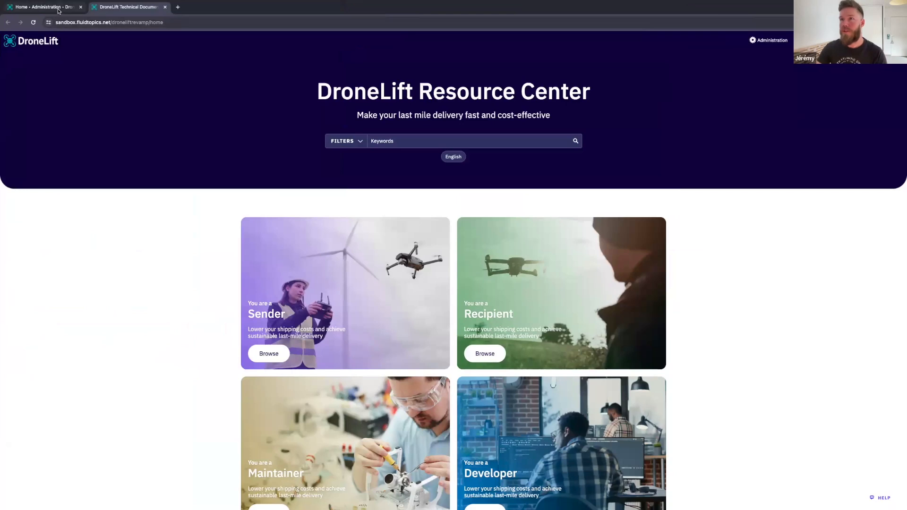
click(60, 10)
key(super+r)
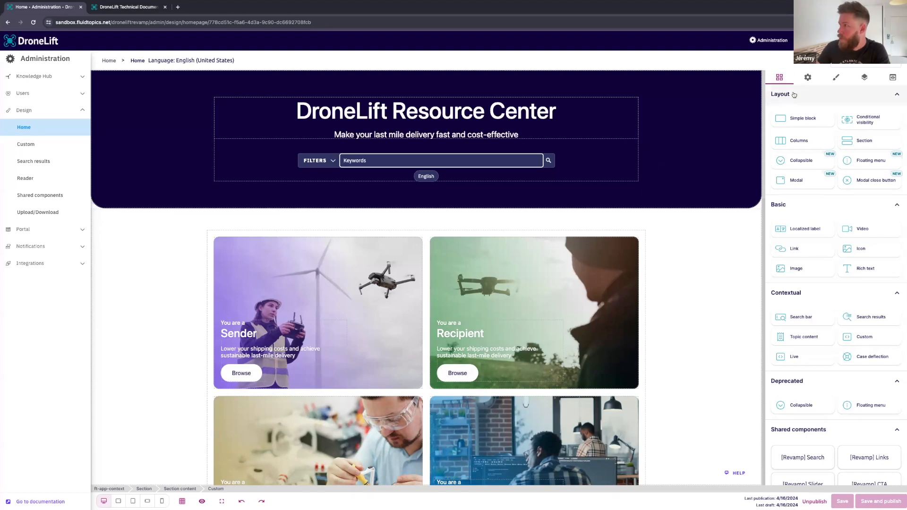
Add a Custom component from the Contextual group between the page header and the Sender and Recipient cards.
click(795, 94)
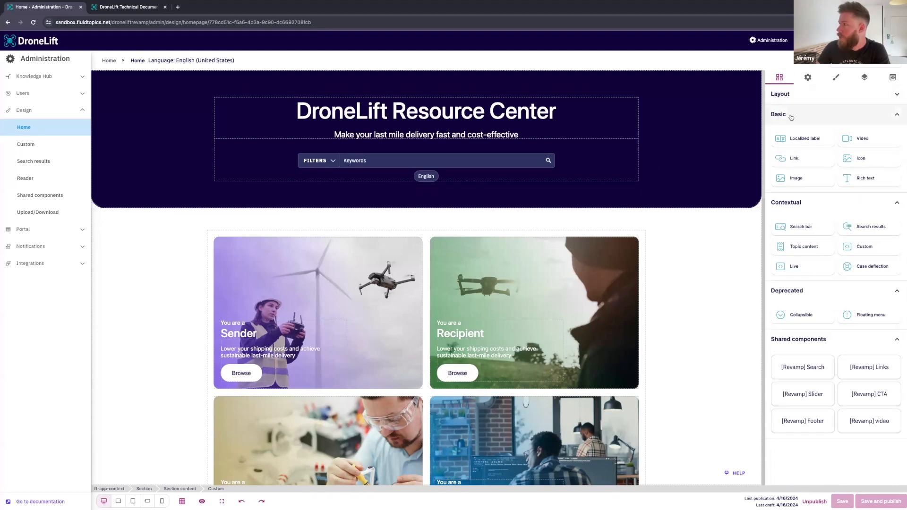
click(796, 117)
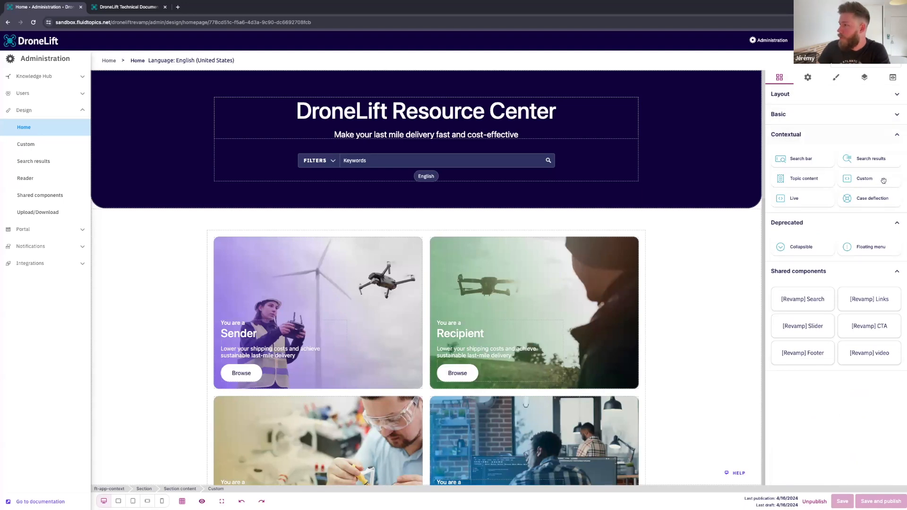
drag(883, 180, 460, 213)
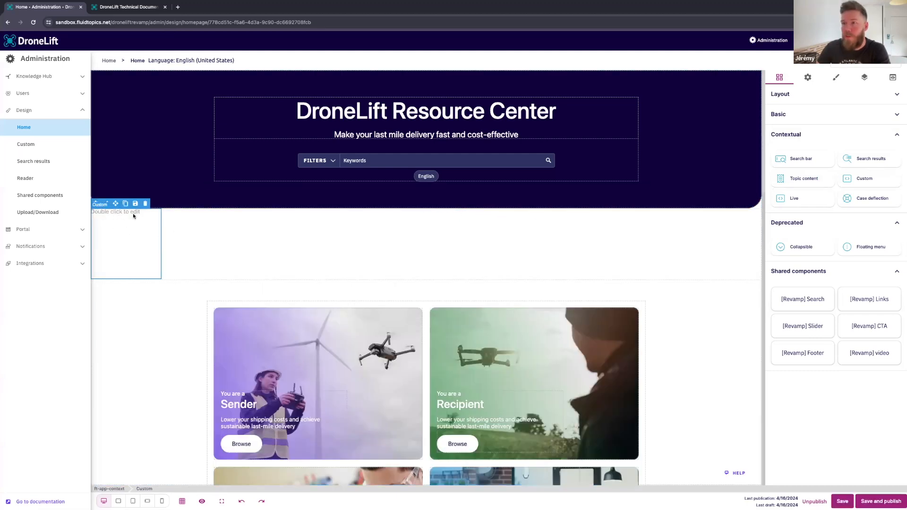
View the new Custom component's HTML, CSS and JS code, cancel the editor and delete the component.
double_click(135, 233)
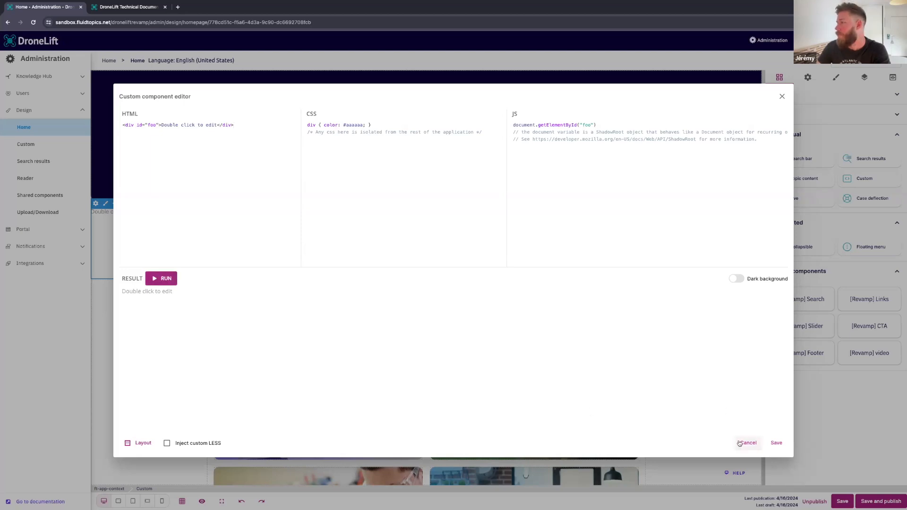
click(745, 442)
click(145, 204)
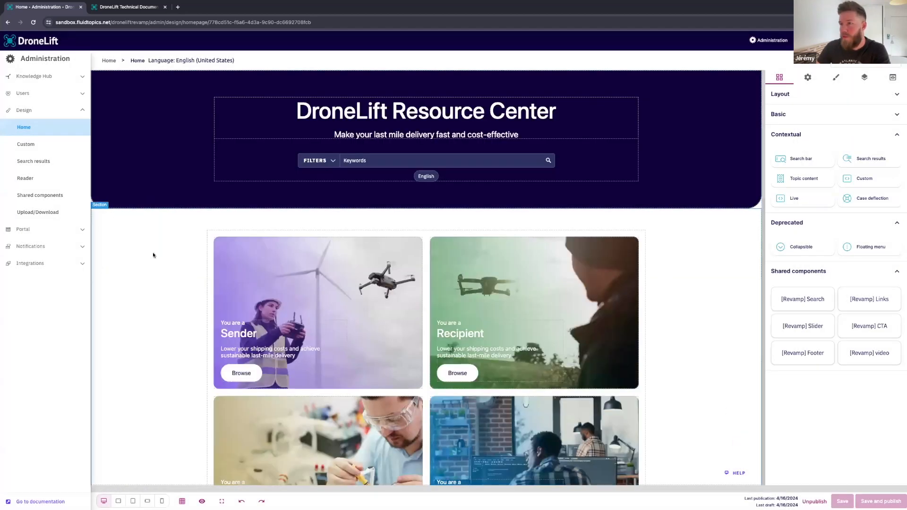
Show the LightShipper, HeavyShipper and FoodShipper slides of the custom slider component on the home page.
scroll(153, 255, down, 5)
scroll(153, 255, down, 5)
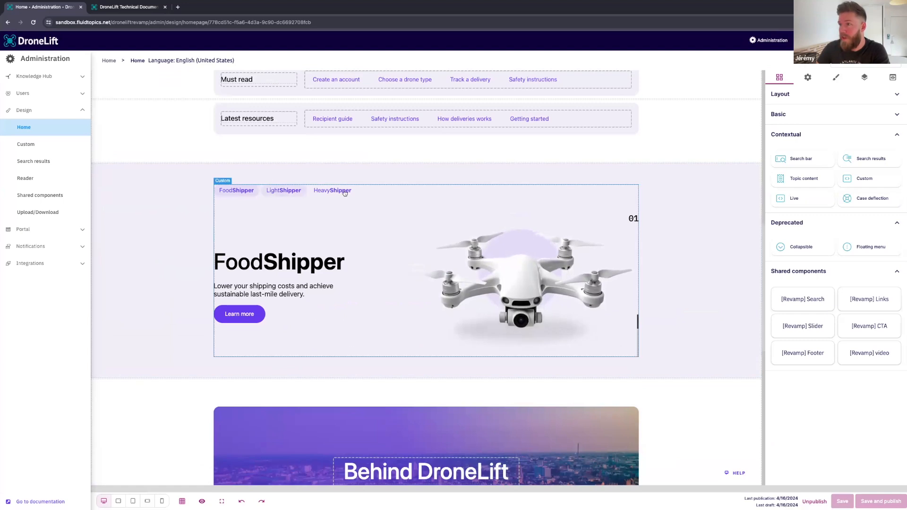
click(288, 193)
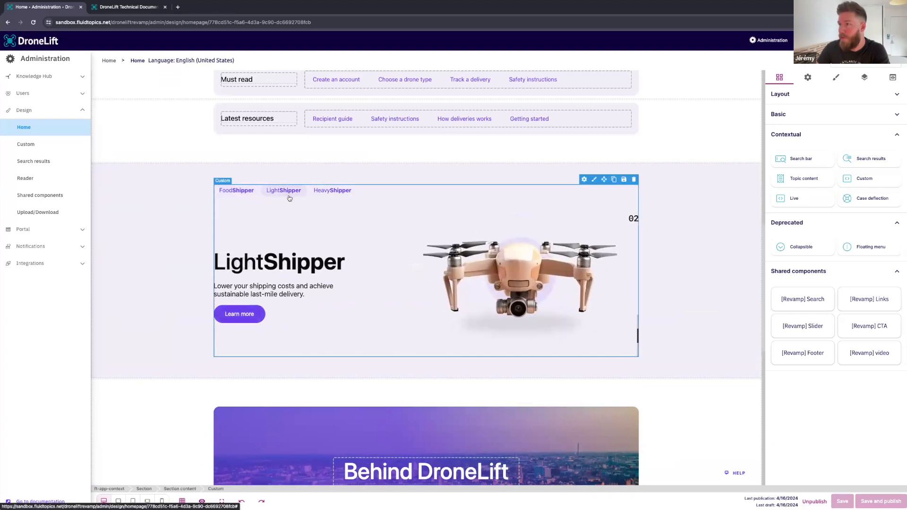
click(326, 192)
click(243, 192)
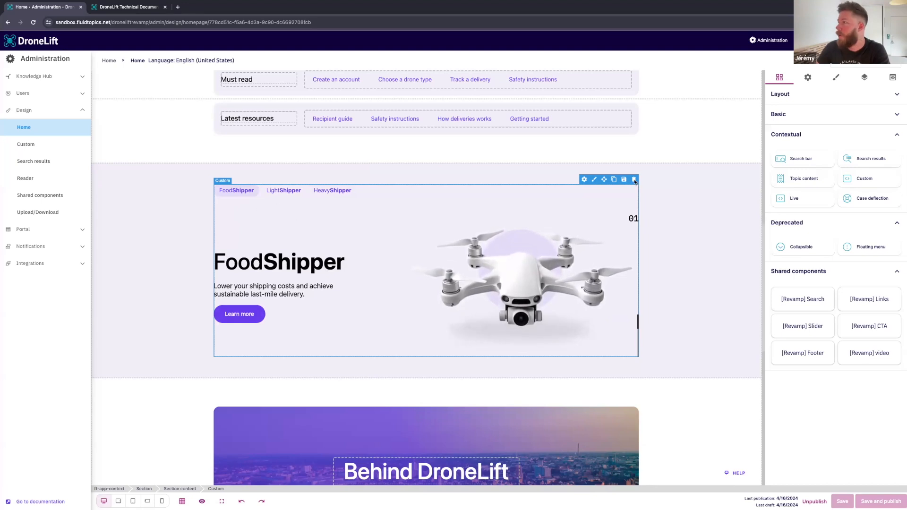
Open the code editor of the Shipper slider component and examine the Flickity stylesheet links in its HTML.
click(808, 77)
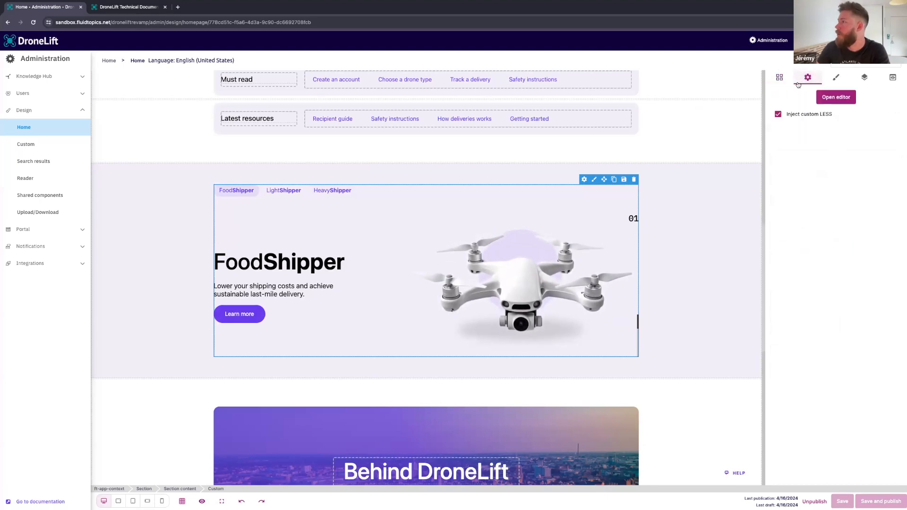
click(836, 98)
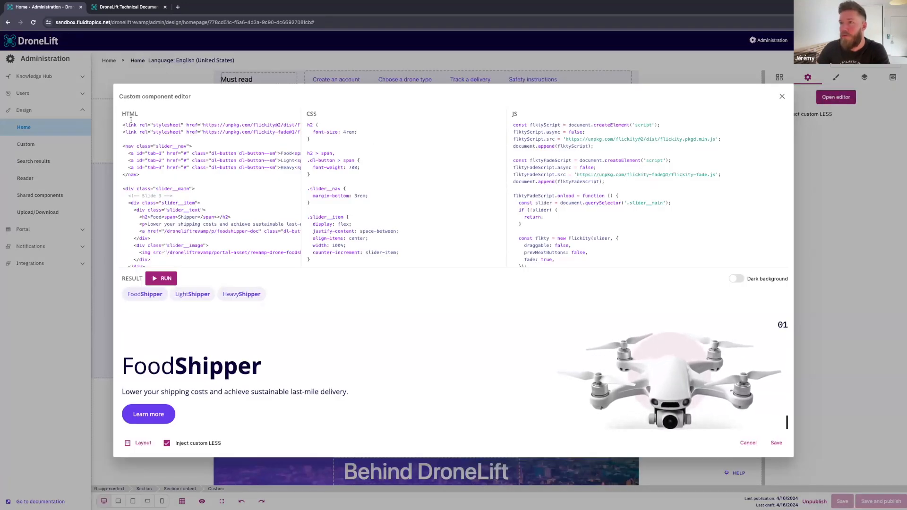
drag(122, 124, 268, 132)
click(256, 131)
double_click(260, 125)
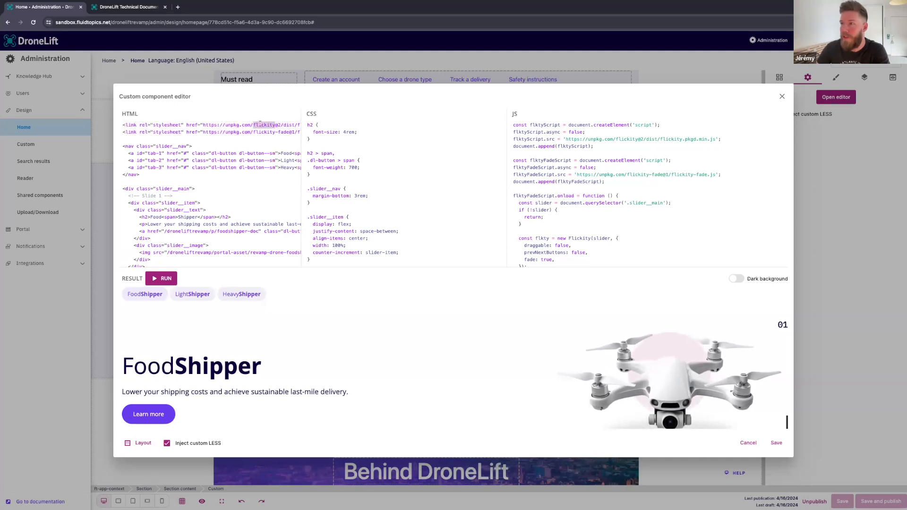
double_click(261, 132)
double_click(261, 125)
double_click(262, 132)
click(180, 140)
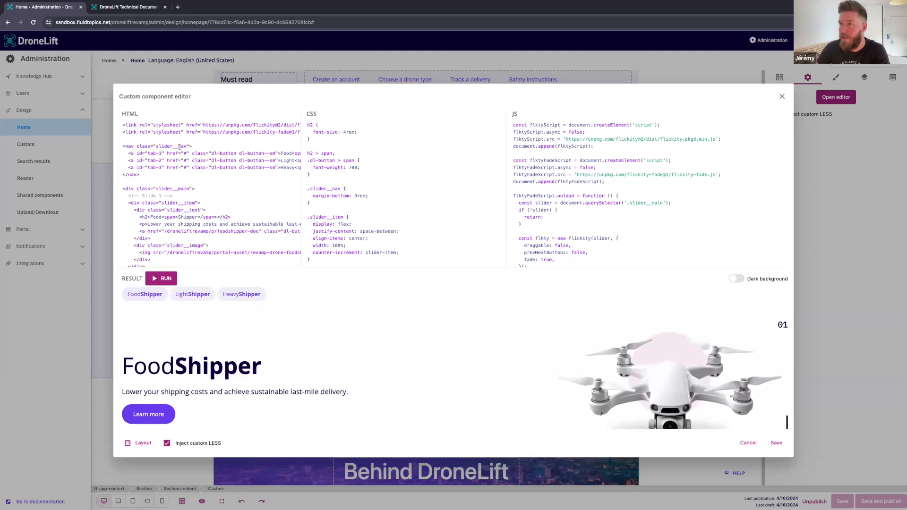
scroll(179, 147, down, 1)
scroll(183, 127, up, 1)
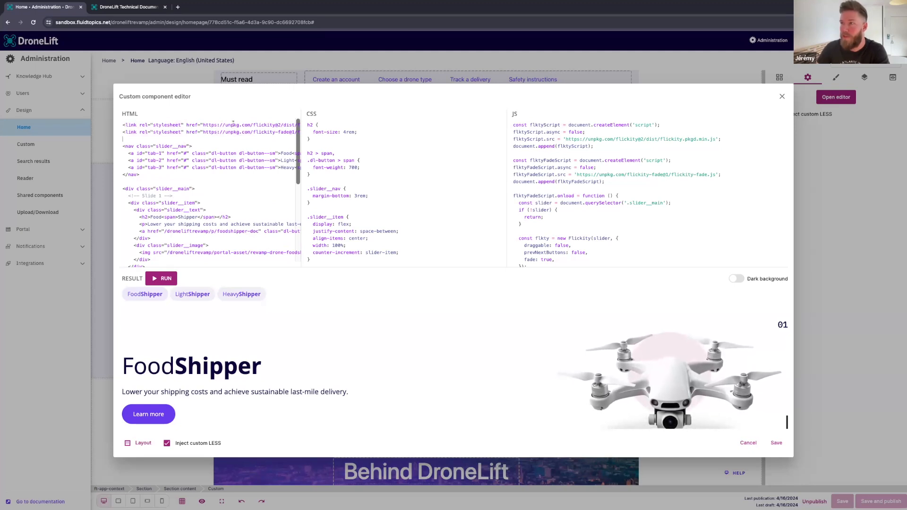
Examine the slider navigation markup and the Slide 1, 2 and 3 blocks in the component's HTML.
scroll(179, 156, down, 1)
drag(140, 159, 119, 128)
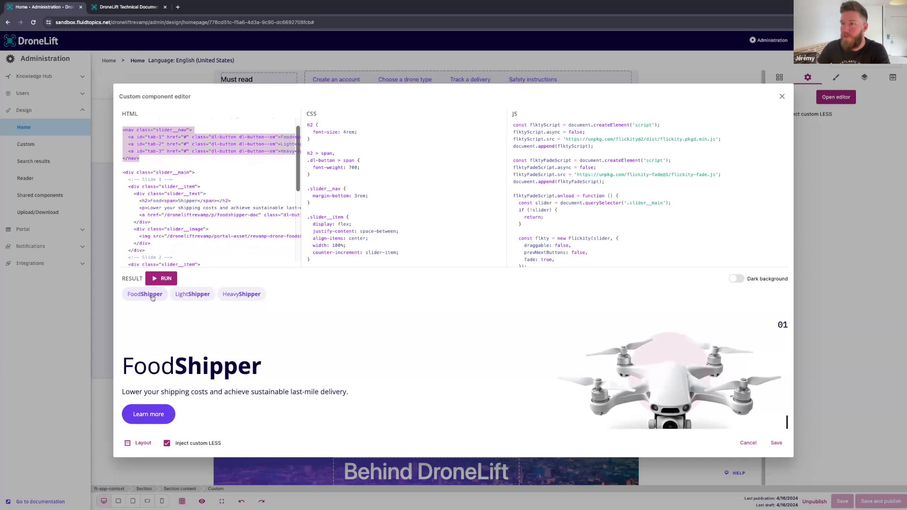
scroll(181, 159, down, 1)
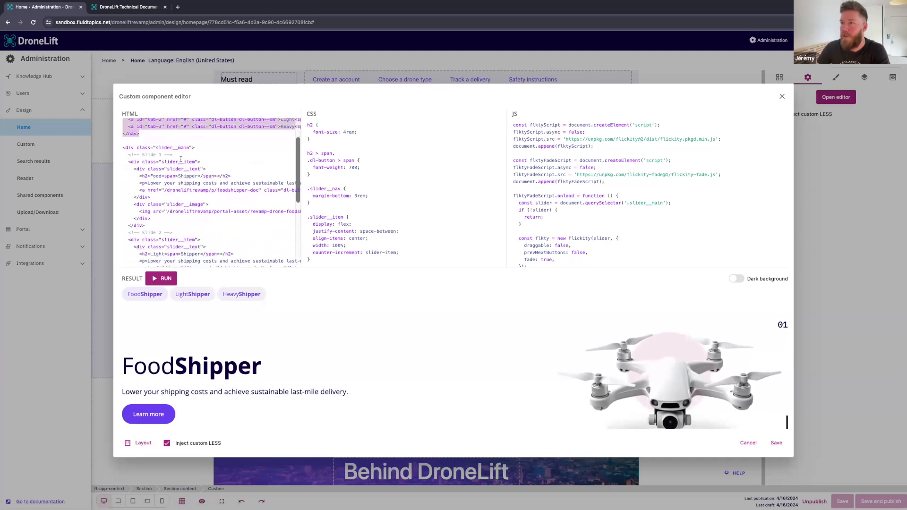
drag(128, 155, 172, 154)
scroll(129, 208, down, 1)
drag(129, 208, 172, 222)
scroll(173, 208, down, 3)
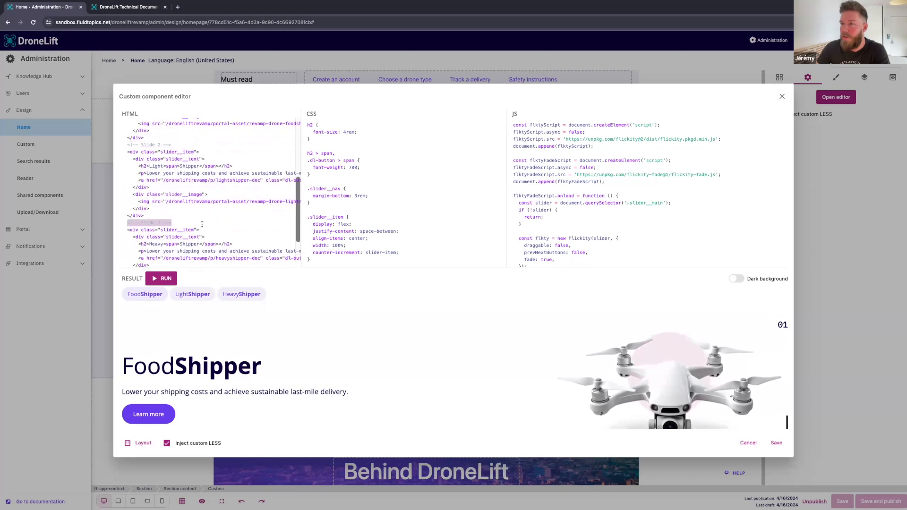
scroll(202, 225, down, 1)
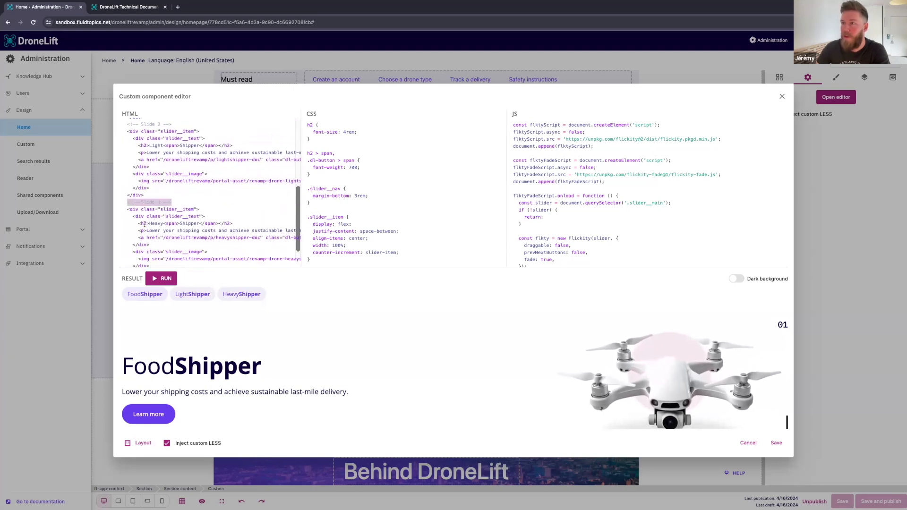
Show the LightShipper, HeavyShipper and FoodShipper slides in the component editor's result preview.
click(185, 295)
click(239, 294)
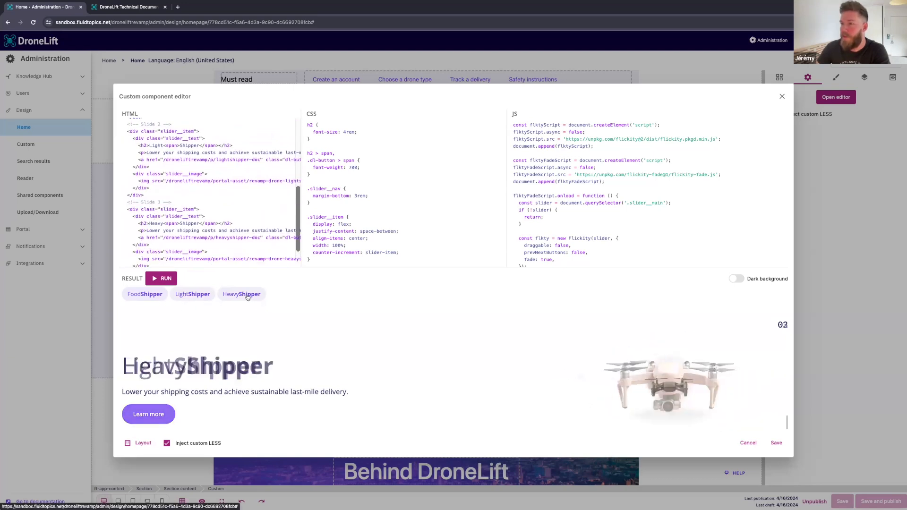
click(145, 295)
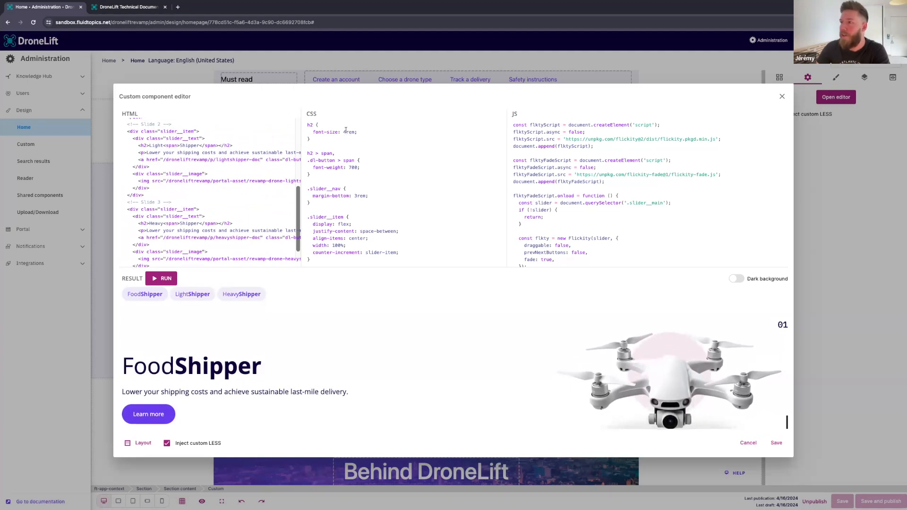
Set the h2 font size to 2rem in the CSS and run the code to check the FoodShipper title.
key(BackSpace)
text(2)
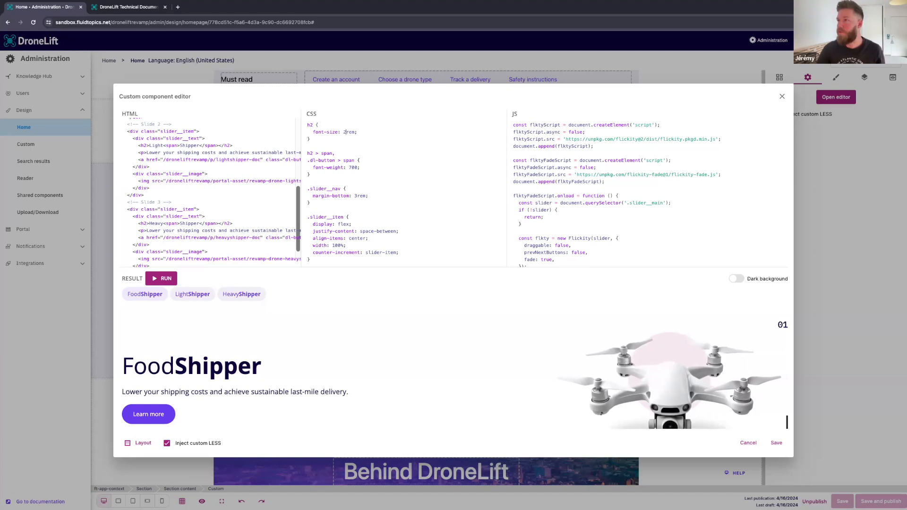
click(165, 279)
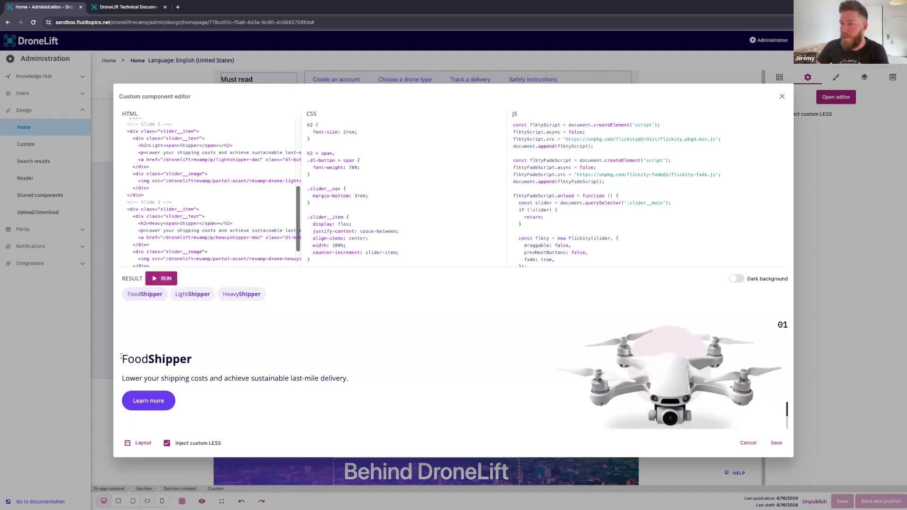
drag(123, 359, 194, 361)
click(237, 361)
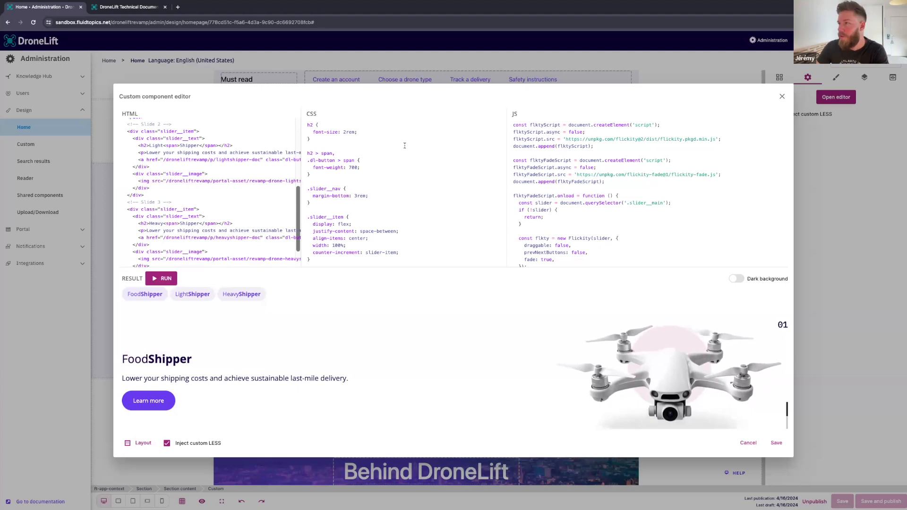
click(357, 139)
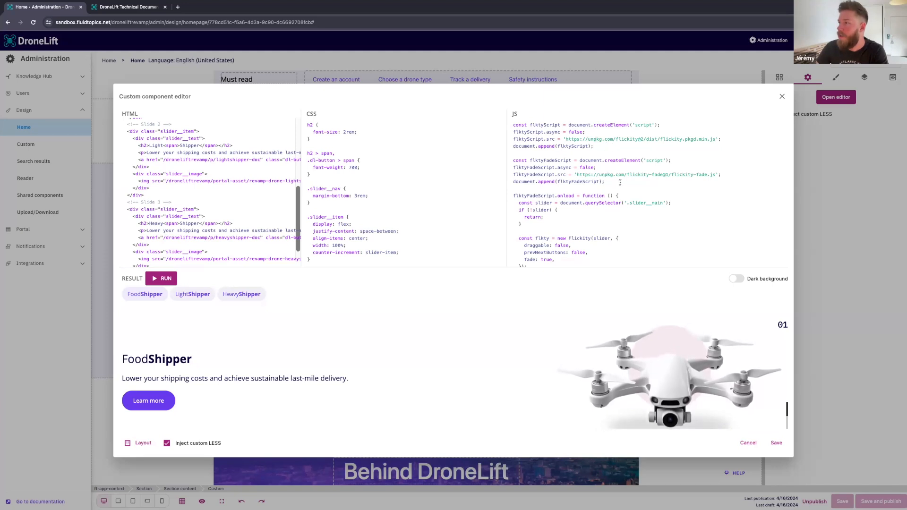
Examine the JS code that loads the Flickity scripts and sets up the slider on load.
drag(620, 182, 503, 121)
drag(513, 195, 564, 228)
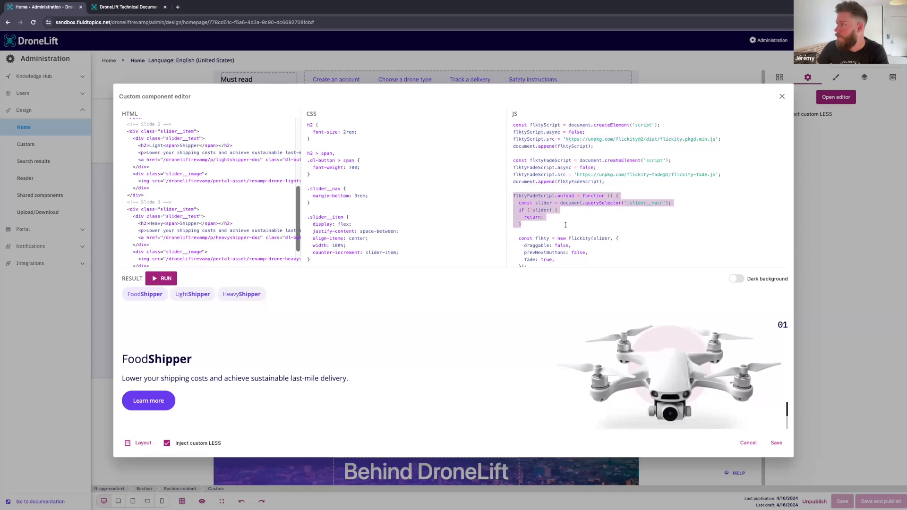
click(565, 225)
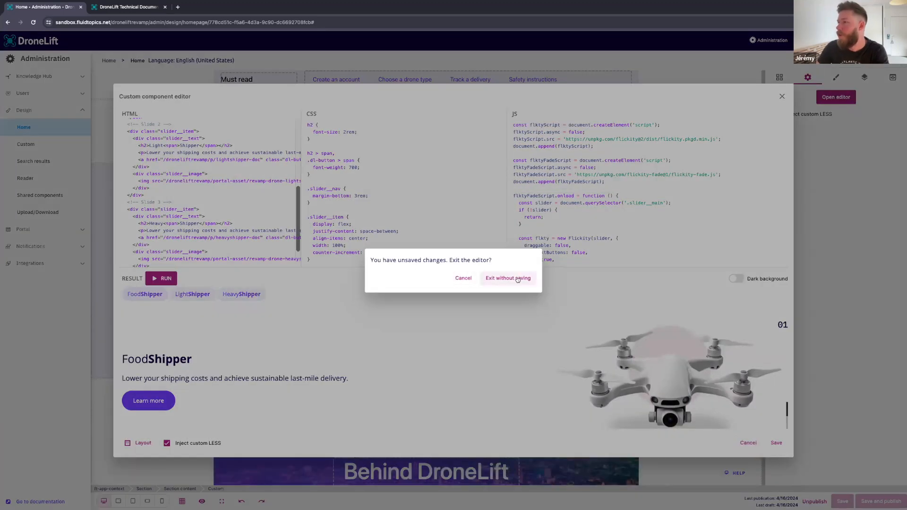
Exit the component editor without saving and switch to the Google Slides presentation on the custom component.
click(517, 279)
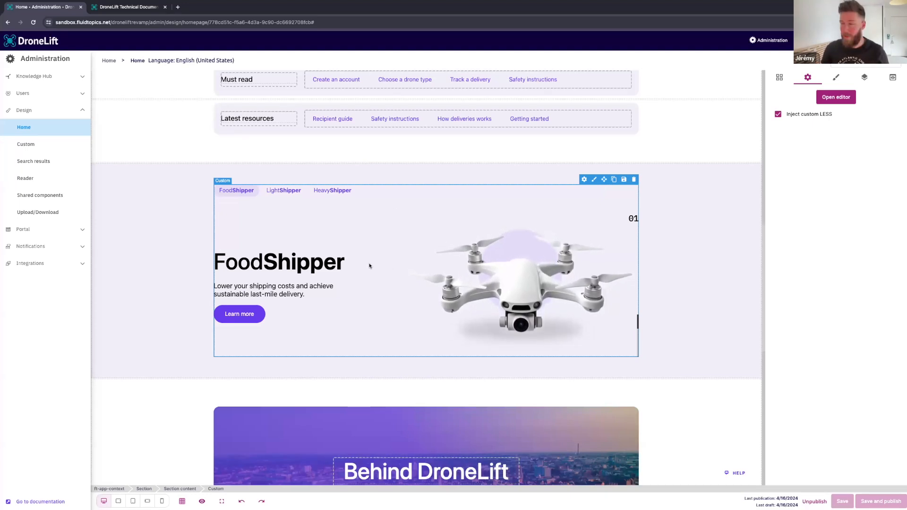
key(ctrl+Left)
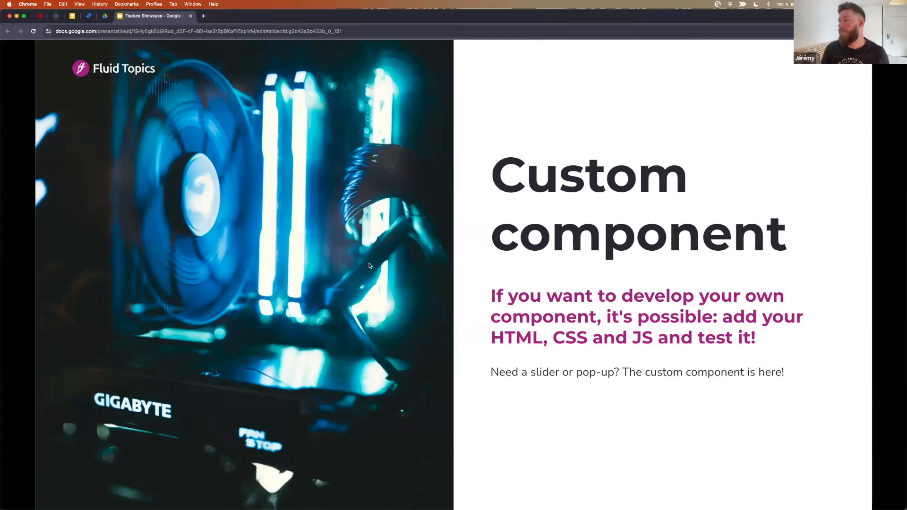
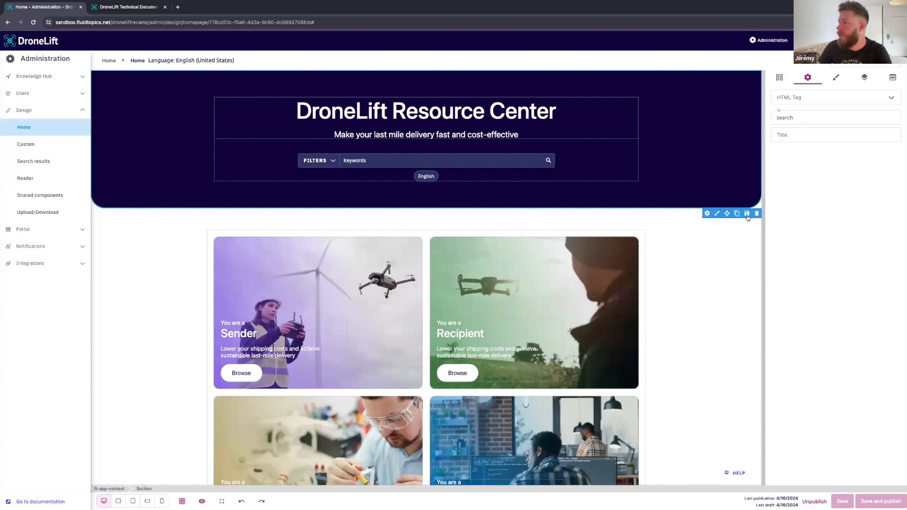
Save the DroneLift Resource Center search section as a shared component named MY SEARCH.
click(747, 214)
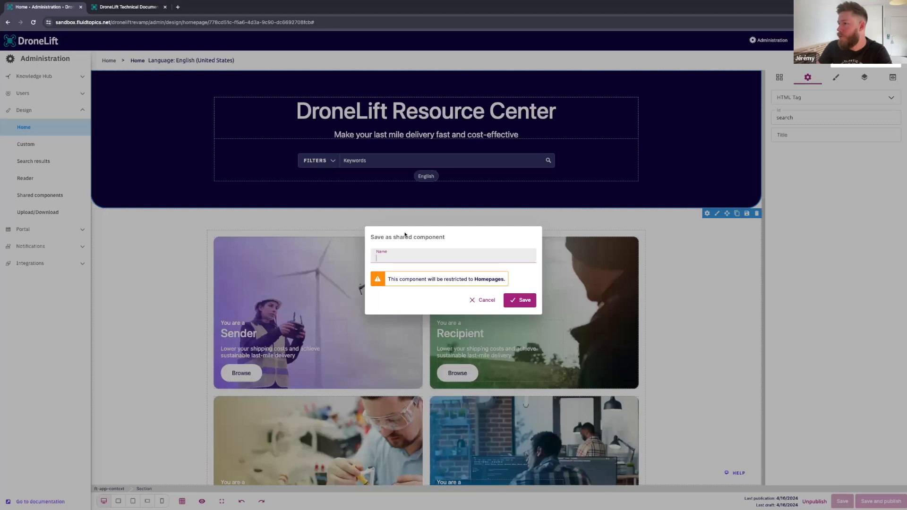
drag(373, 235, 481, 242)
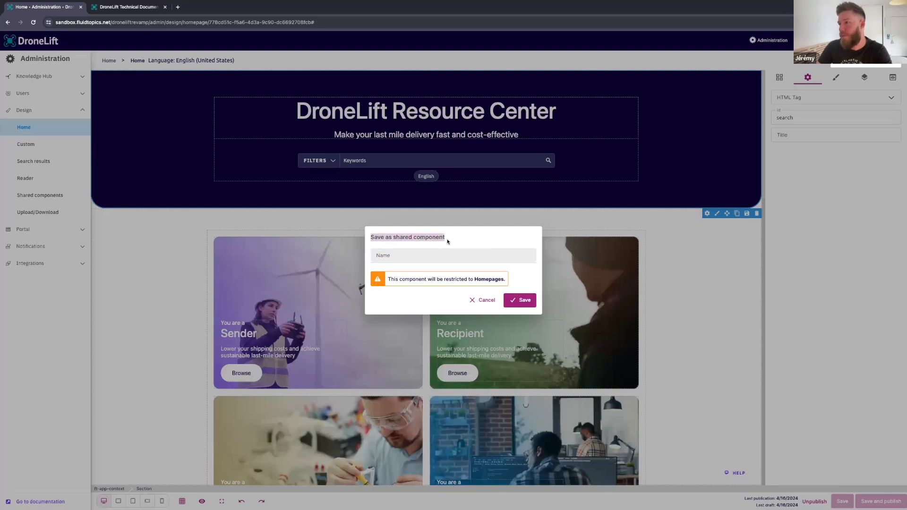
click(414, 254)
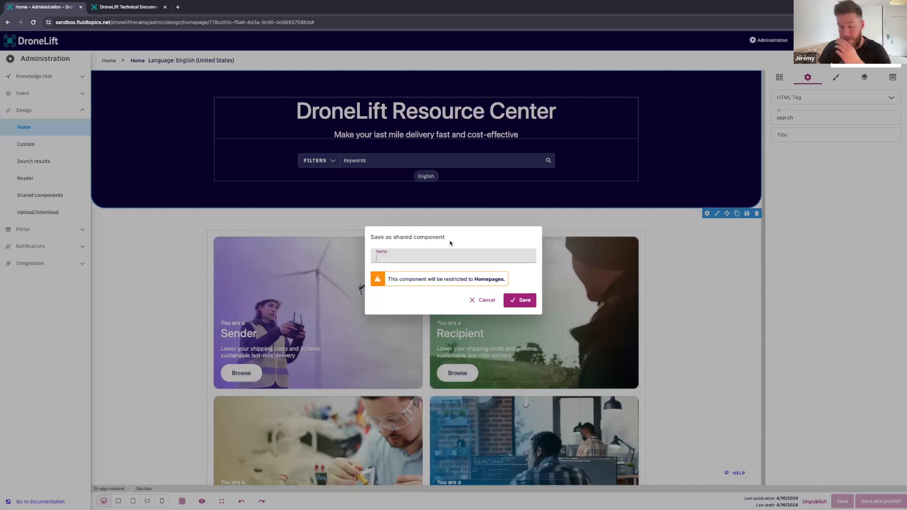
text(MY SEARCH)
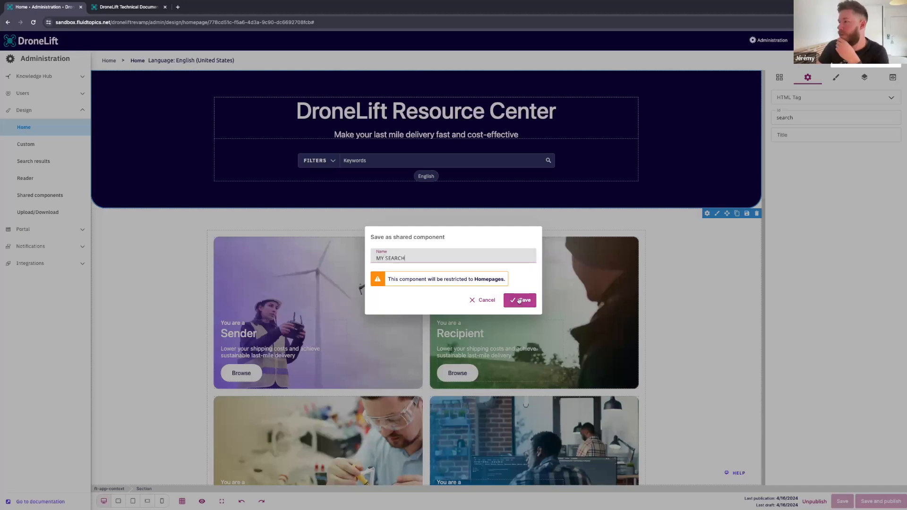
click(518, 300)
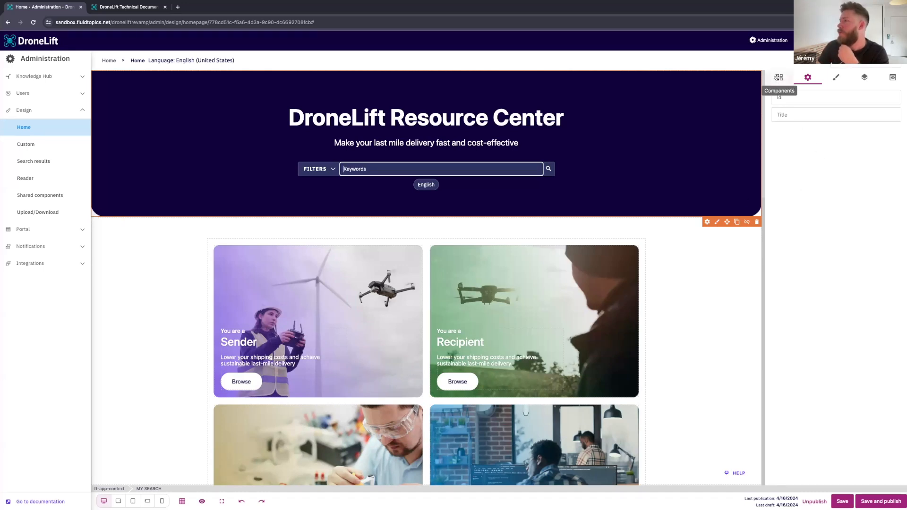
Display the available components and collapse the Deprecated and Contextual groups, leaving the shared components open.
click(779, 78)
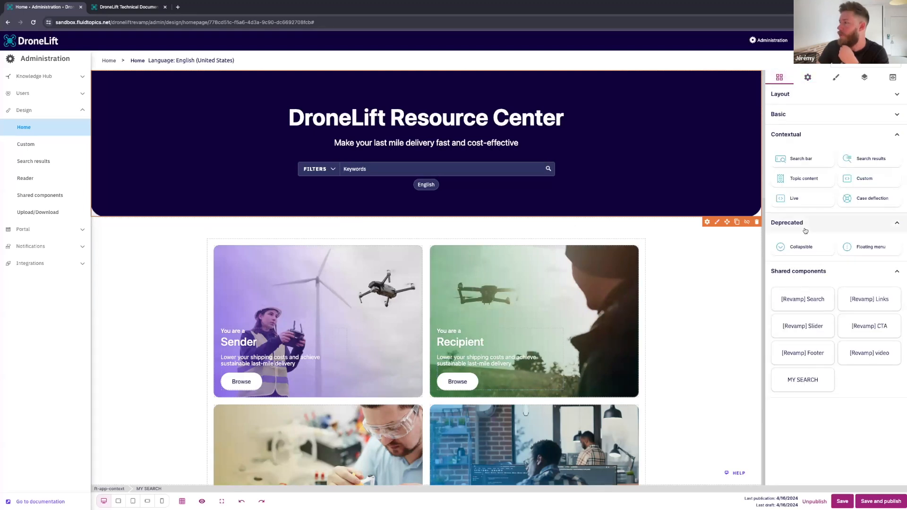
click(804, 224)
click(799, 136)
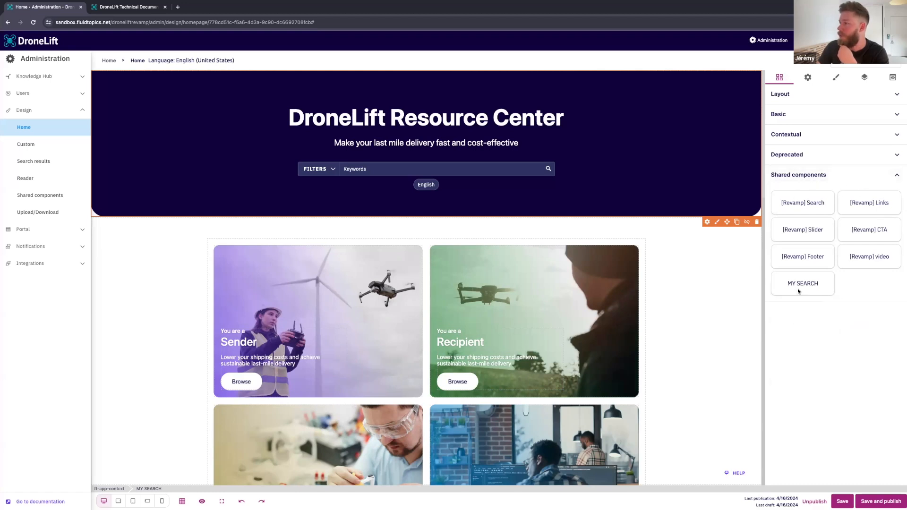
Insert the MY SEARCH shared component between the delivery video section and the footer, and delete it again.
scroll(712, 283, down, 15)
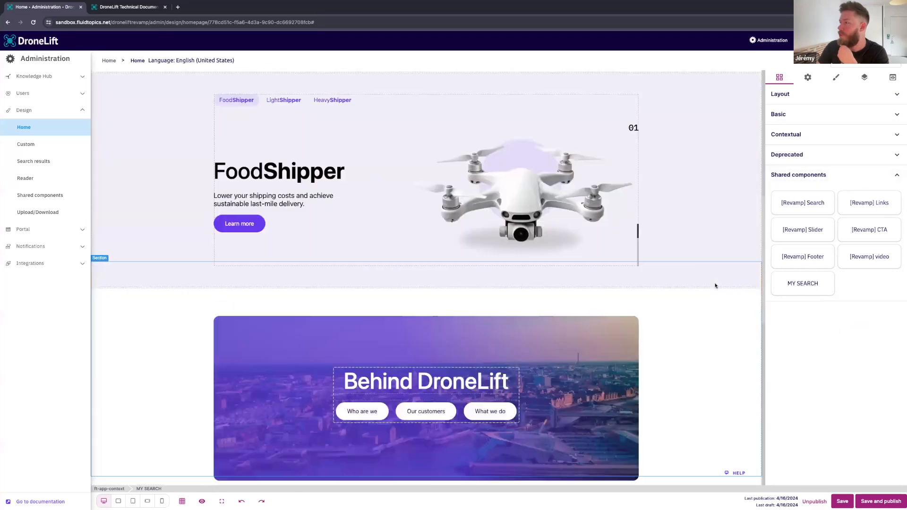
drag(807, 283, 625, 368)
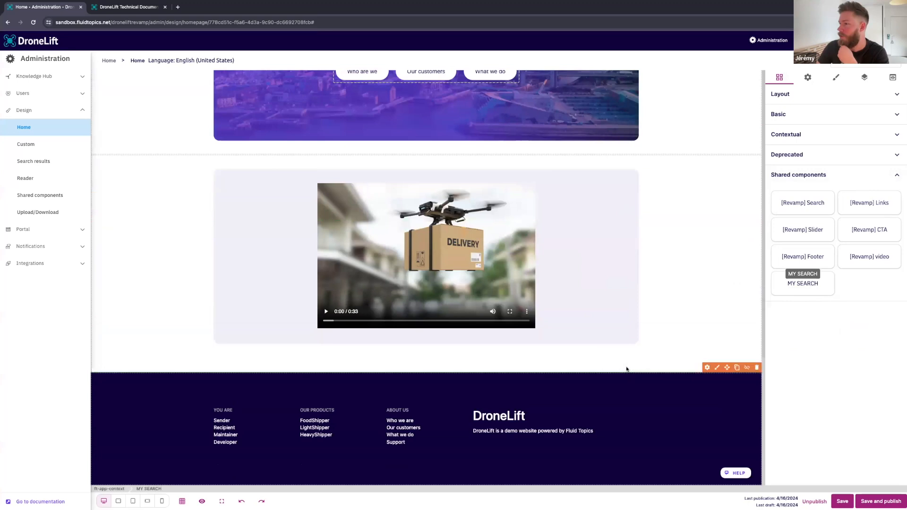
scroll(693, 298, down, 3)
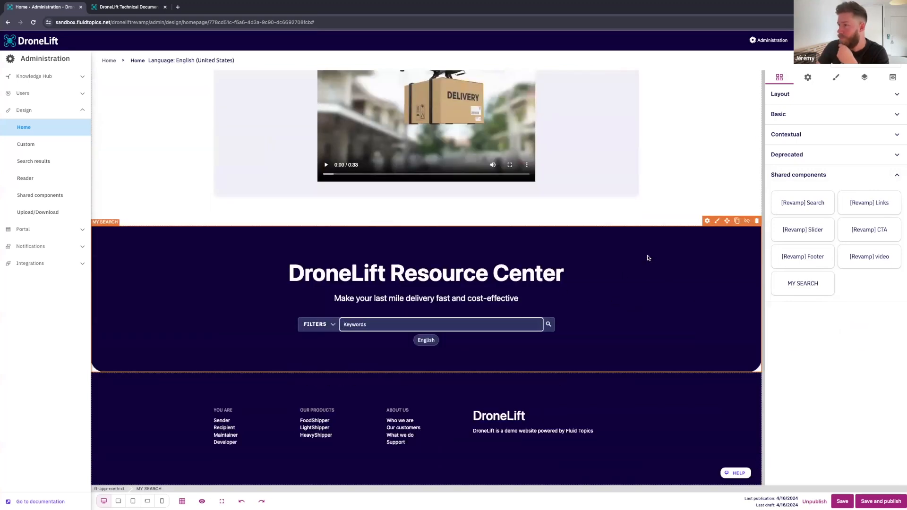
click(757, 221)
scroll(650, 261, up, 18)
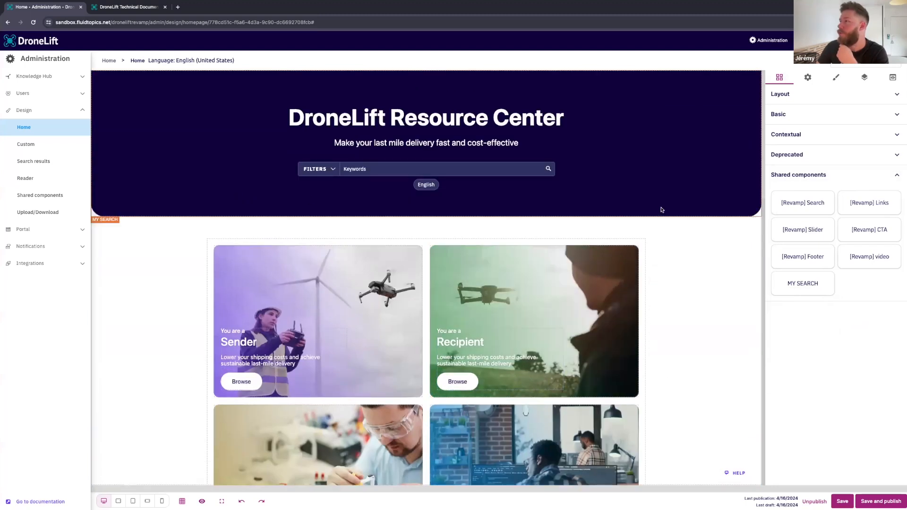
Duplicate the Shipper slider section on the home page and undo the duplication.
scroll(654, 252, down, 10)
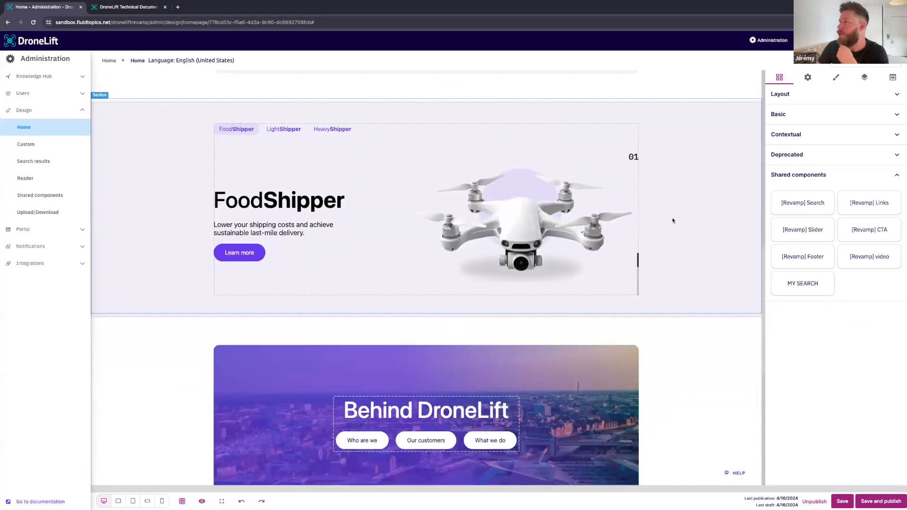
click(674, 220)
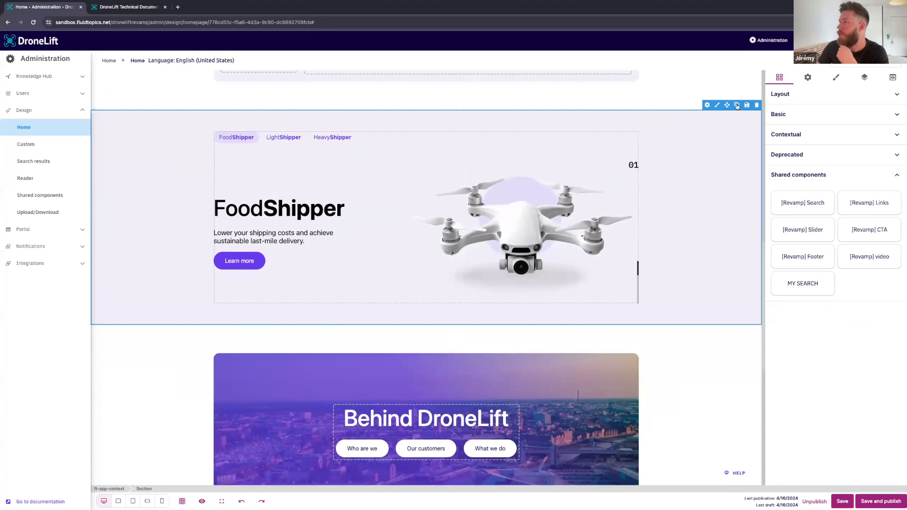
click(737, 105)
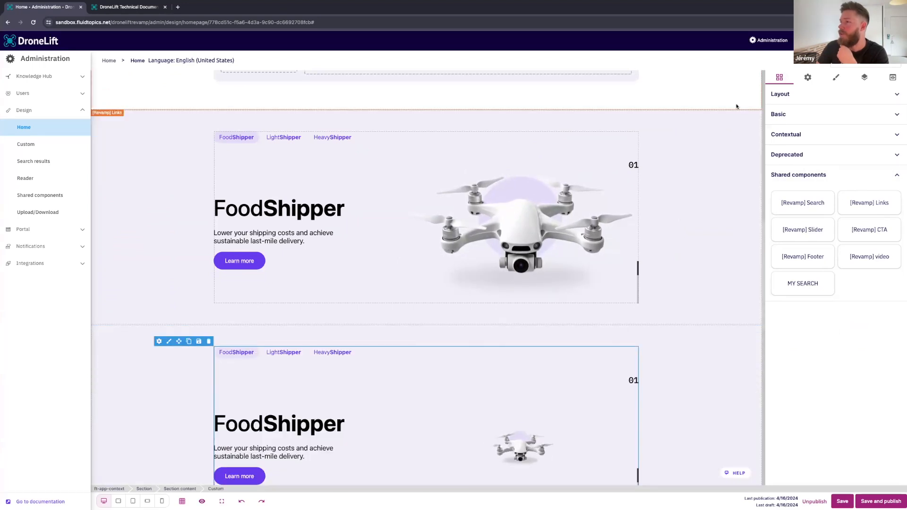
scroll(689, 226, down, 3)
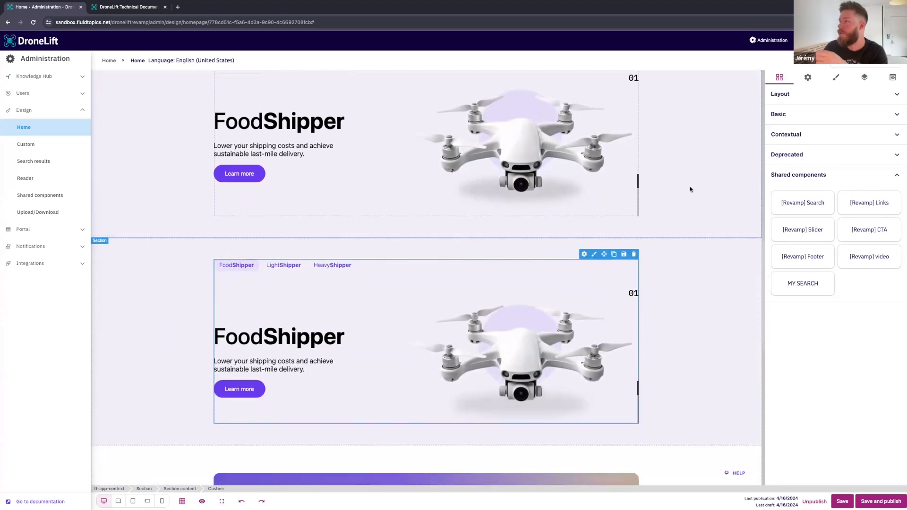
key(super+z)
scroll(690, 189, up, 14)
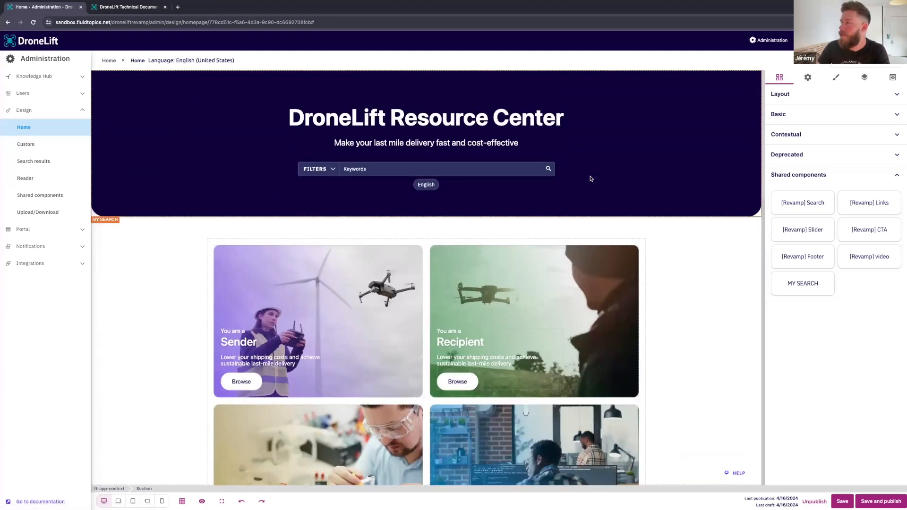
Save and publish the home page and return to the list of homepages.
click(872, 500)
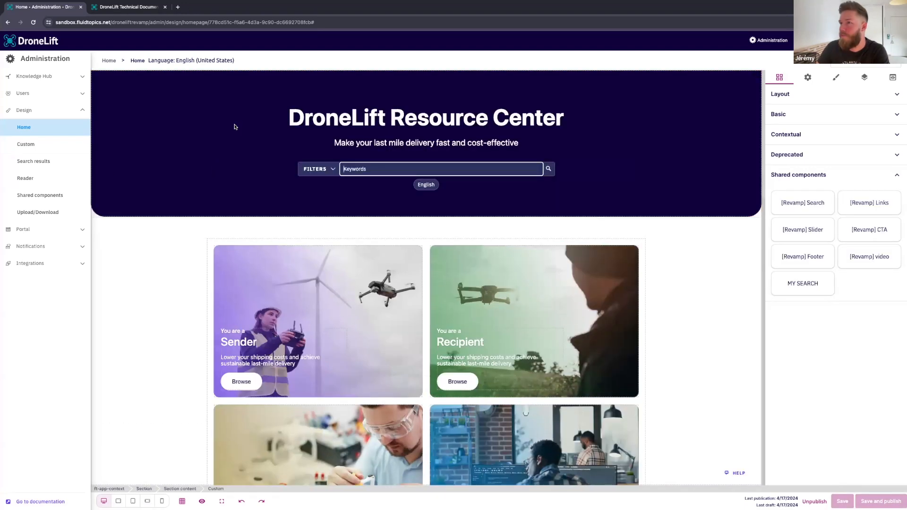
click(36, 132)
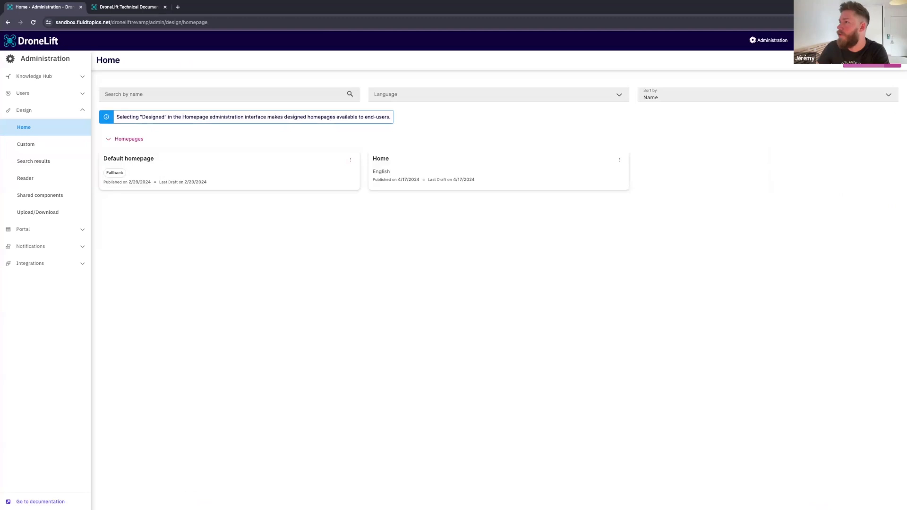
Create a new homepage named MY OTHER HOME with the same browser tab title and the language Français.
click(872, 61)
text(MY H)
text(THER HOME)
click(430, 232)
click(438, 215)
key(super+a)
key(super+c)
click(429, 234)
key(super+v)
click(416, 254)
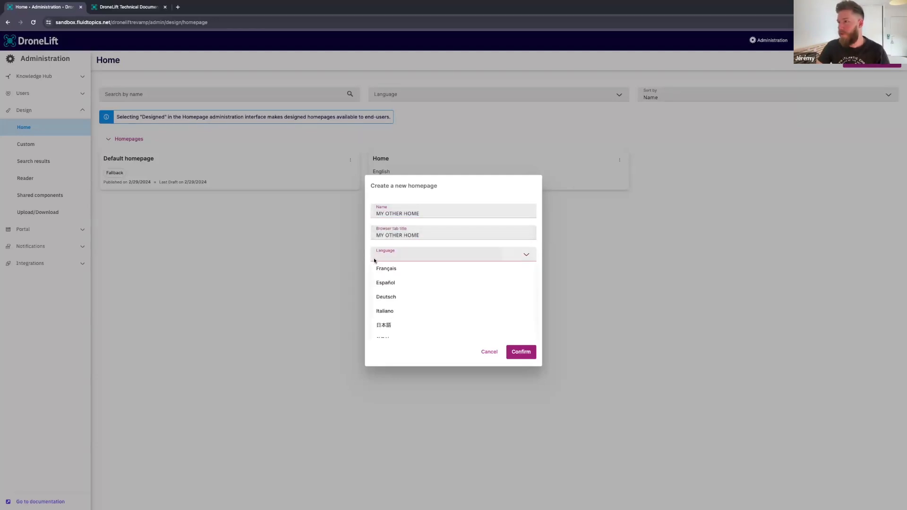
click(405, 268)
click(521, 352)
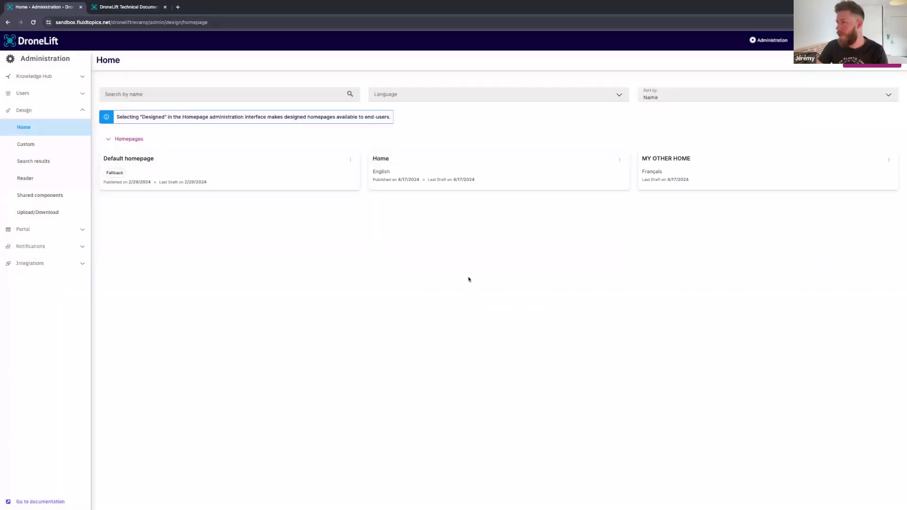
Add the MY SEARCH shared component to MY OTHER HOME, save and publish it, and return to the list of homepages.
click(683, 162)
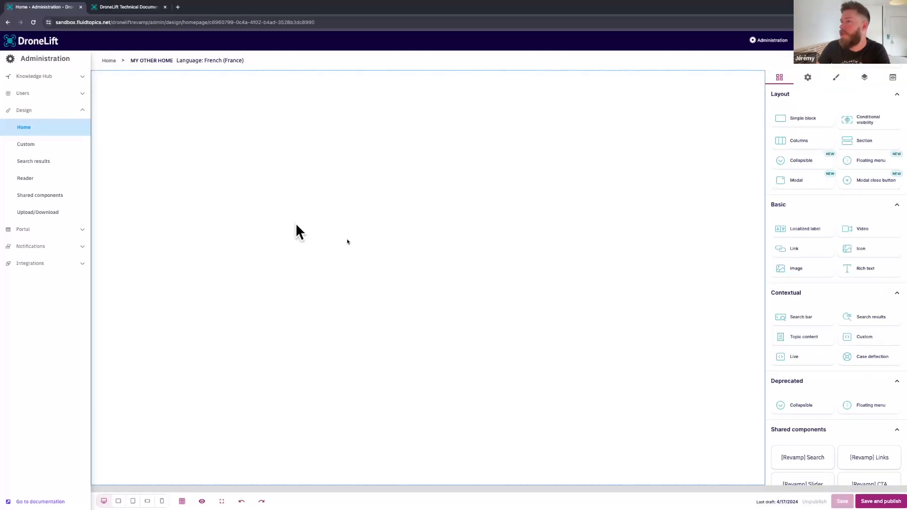
scroll(823, 340, down, 2)
drag(804, 468, 529, 255)
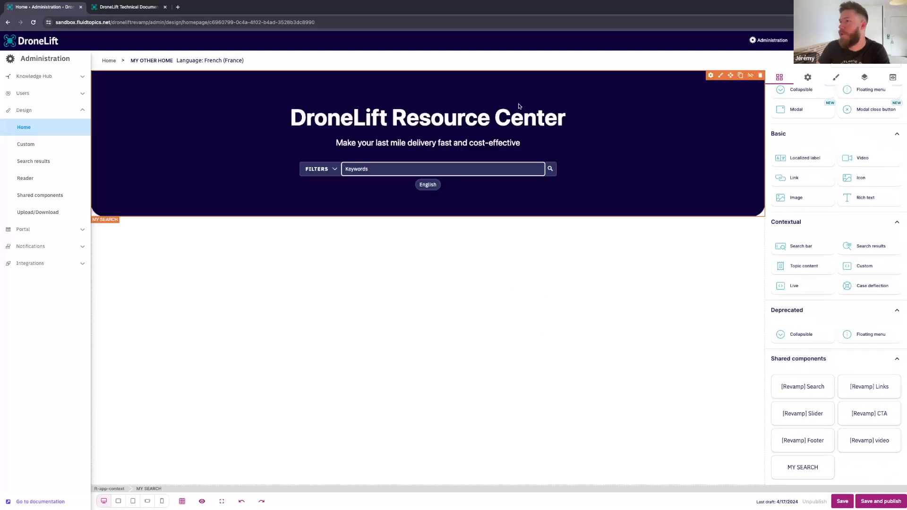
click(881, 501)
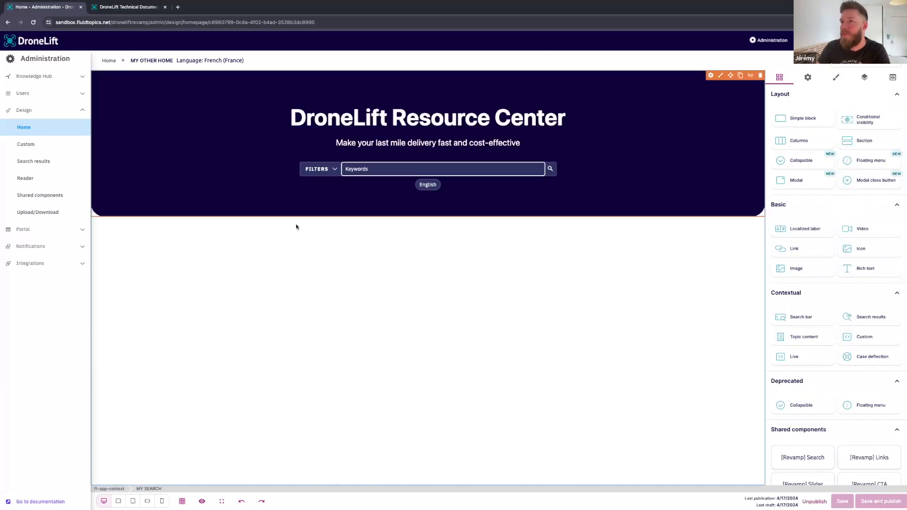
click(60, 128)
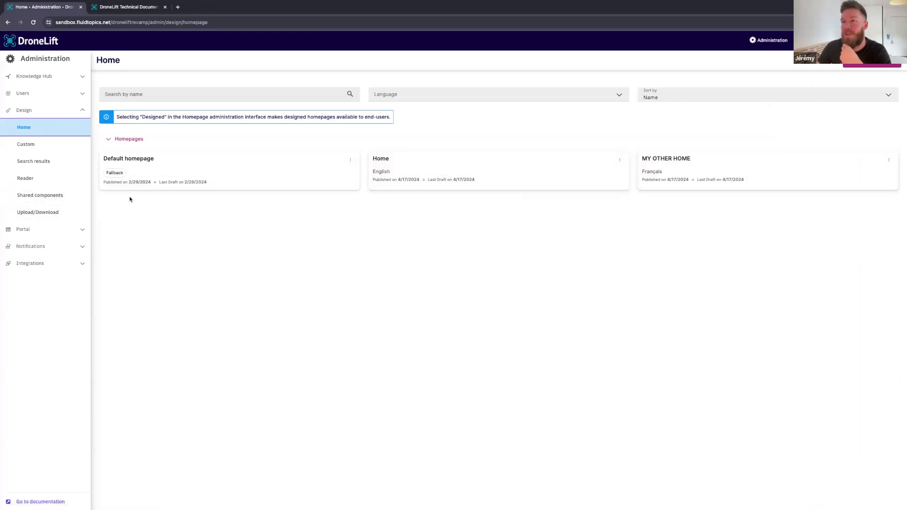
Open the MY SEARCH shared component for editing and show the background style settings of its section.
click(46, 199)
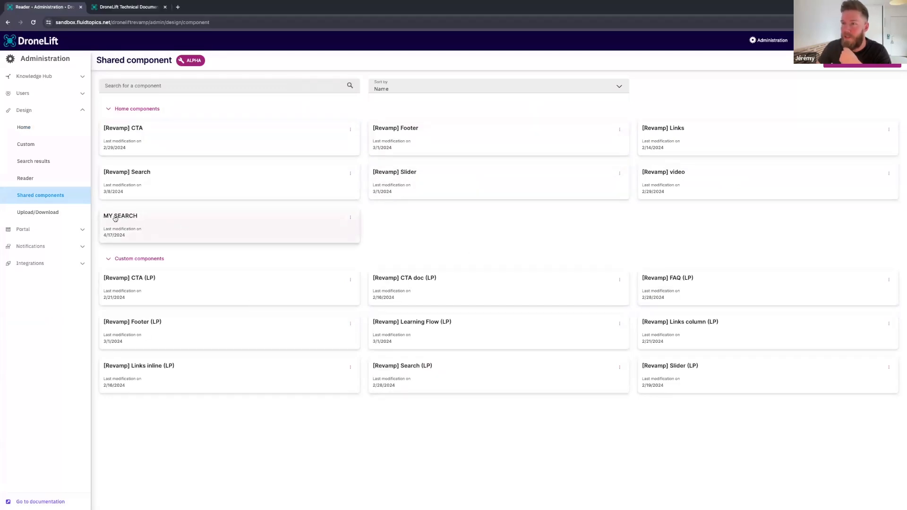
click(171, 220)
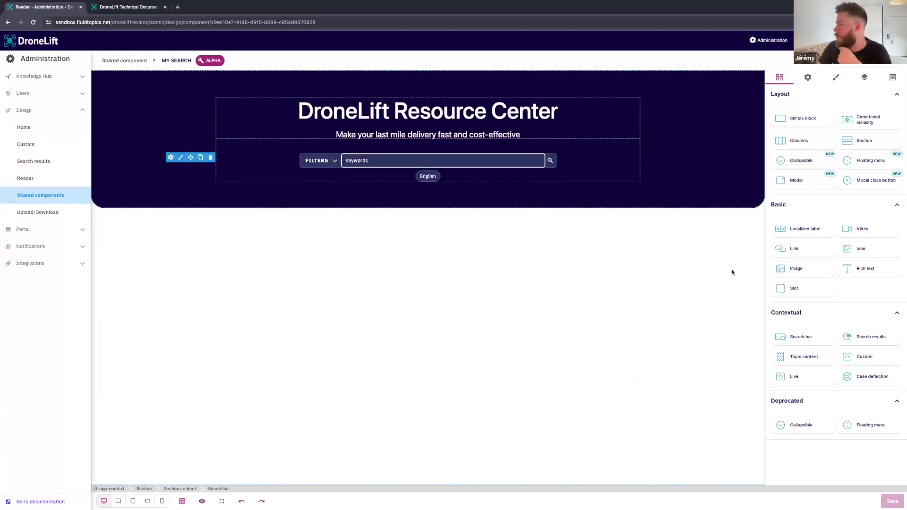
click(729, 156)
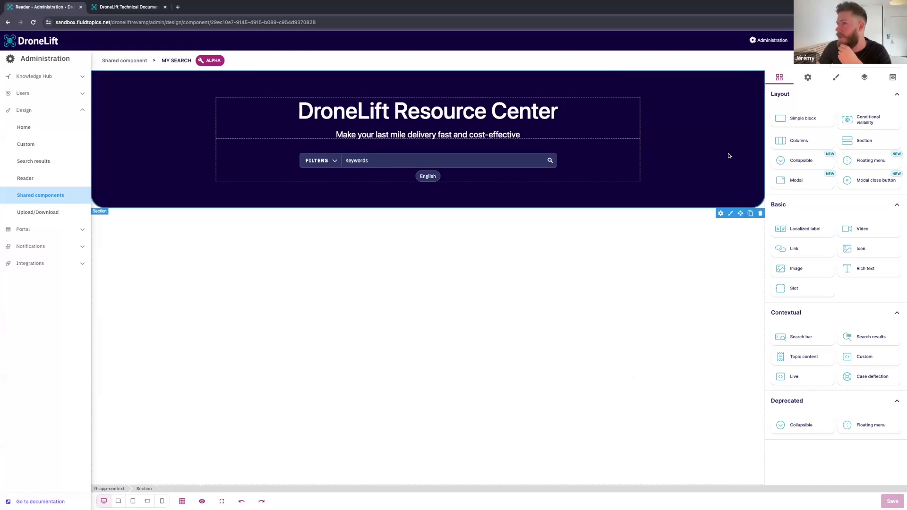
click(838, 81)
click(814, 221)
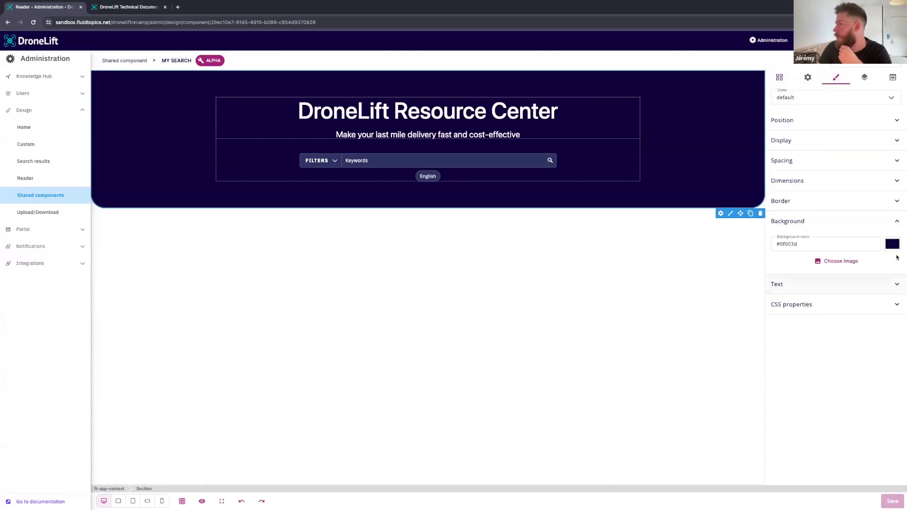
Set the MY SEARCH section's background color to red, rgba(255, 0, 0, 1), and save the shared component.
click(892, 244)
drag(878, 309, 849, 308)
drag(889, 272, 902, 252)
click(849, 398)
click(892, 502)
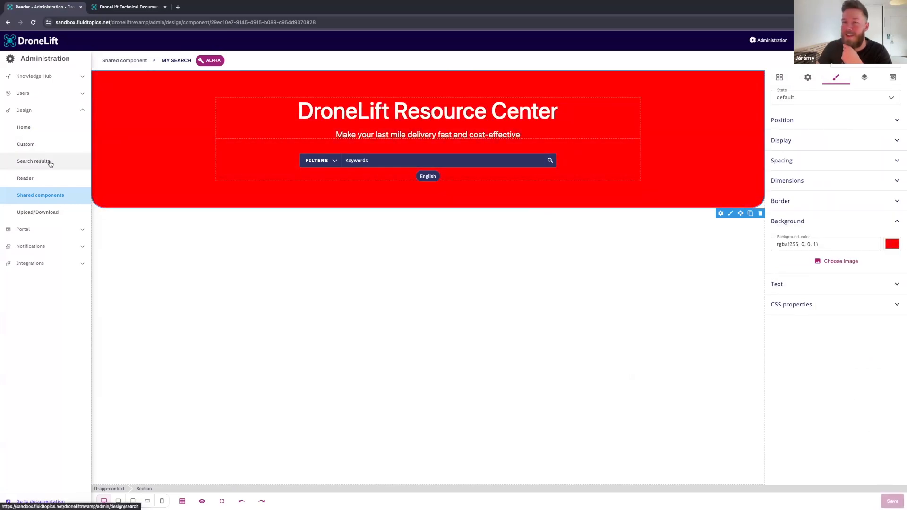
Set the MY SEARCH section's background color to black, rgba(0, 0, 0, 1), and save the shared component.
click(893, 246)
drag(846, 285, 784, 319)
click(787, 399)
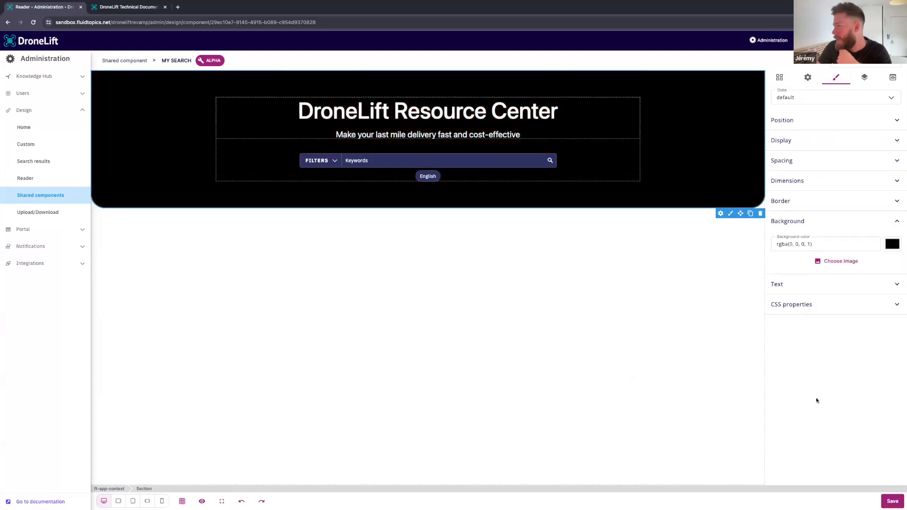
click(893, 502)
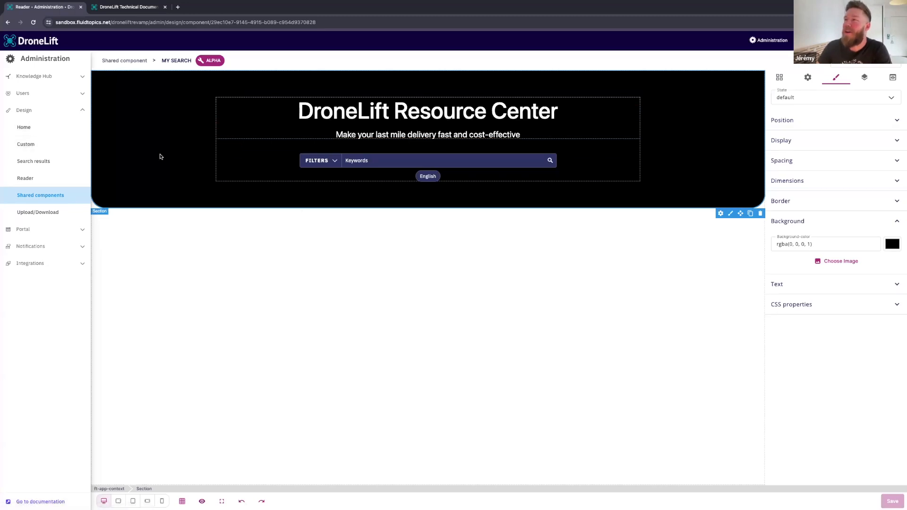
Check how the MY SEARCH component appears on both the Home and MY OTHER HOME homepages.
click(36, 128)
click(383, 163)
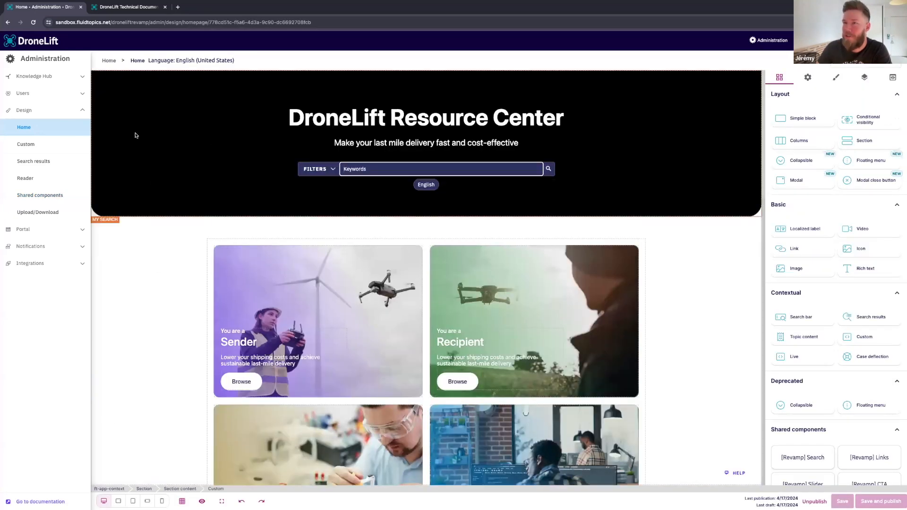
click(33, 128)
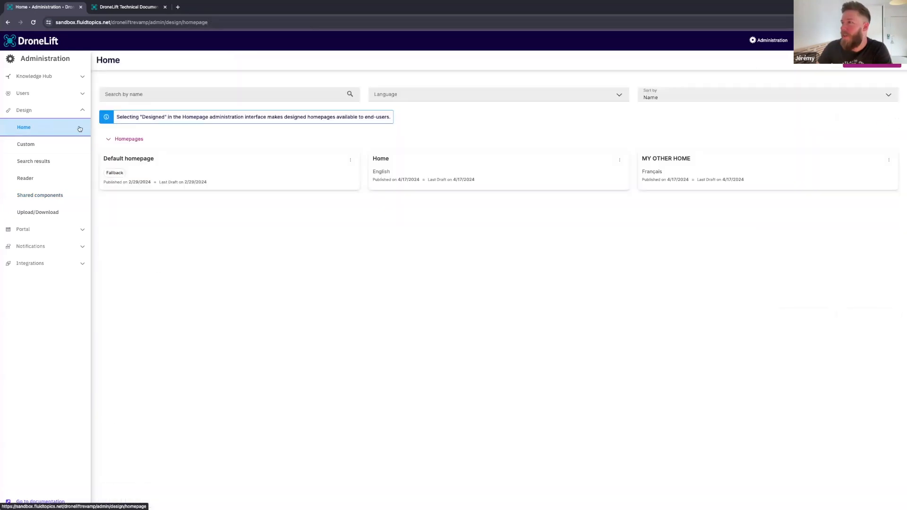
click(675, 160)
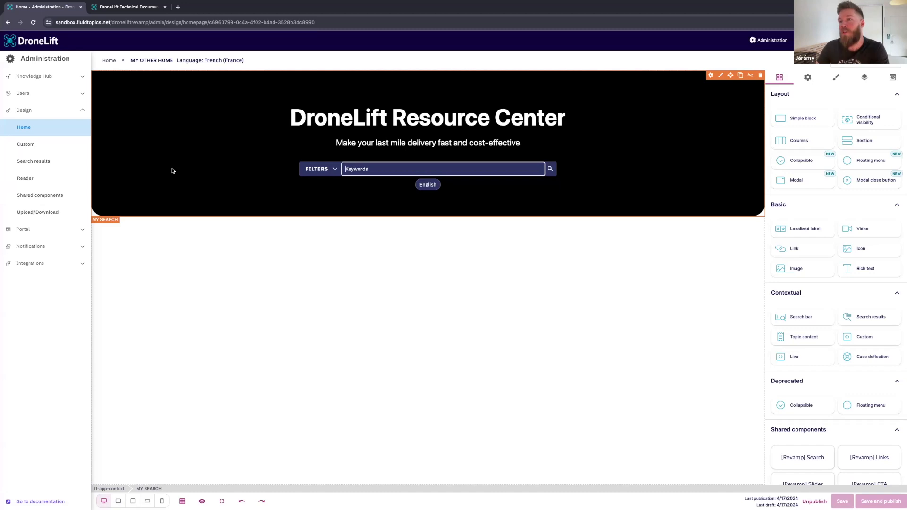
Copy the heading and tagline text from the MY SEARCH shared component and delete its rich text block.
click(47, 198)
click(146, 225)
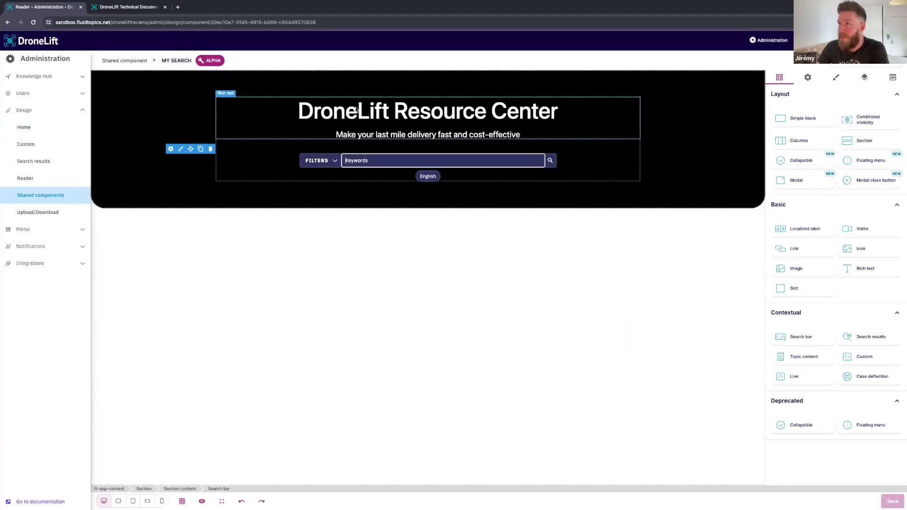
click(326, 113)
double_click(354, 112)
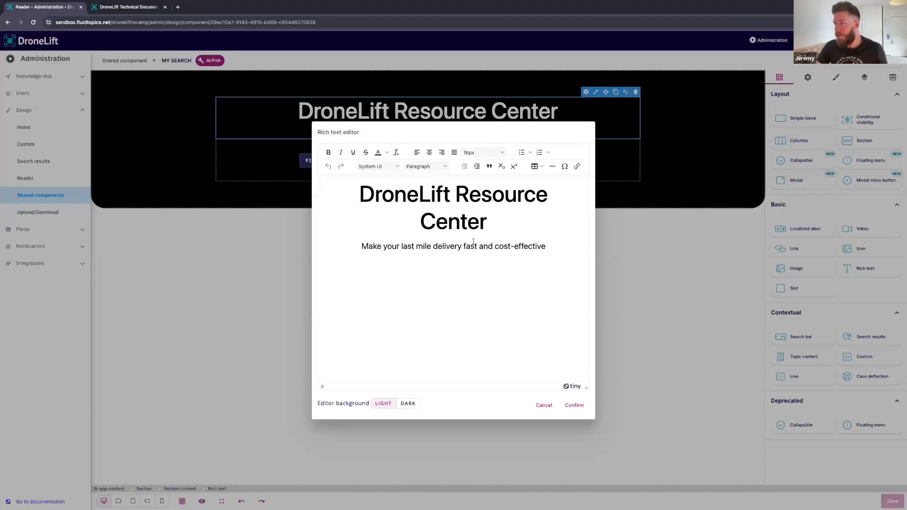
key(ctrl+a)
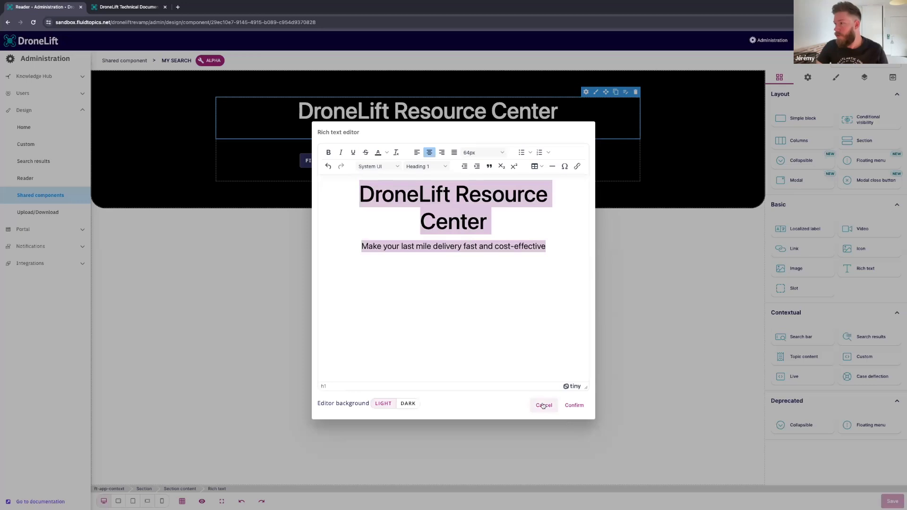
click(544, 405)
click(636, 92)
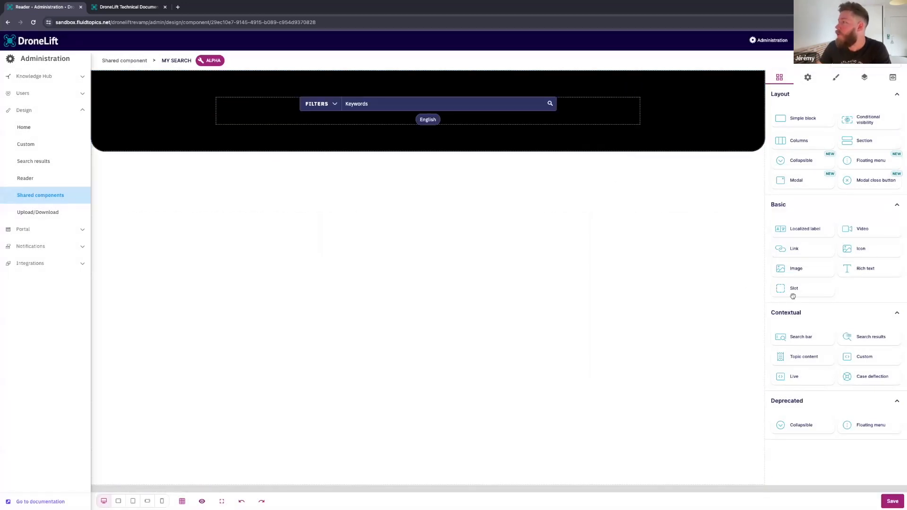
Insert a Slot component above the search bar in the MY SEARCH shared component.
click(775, 98)
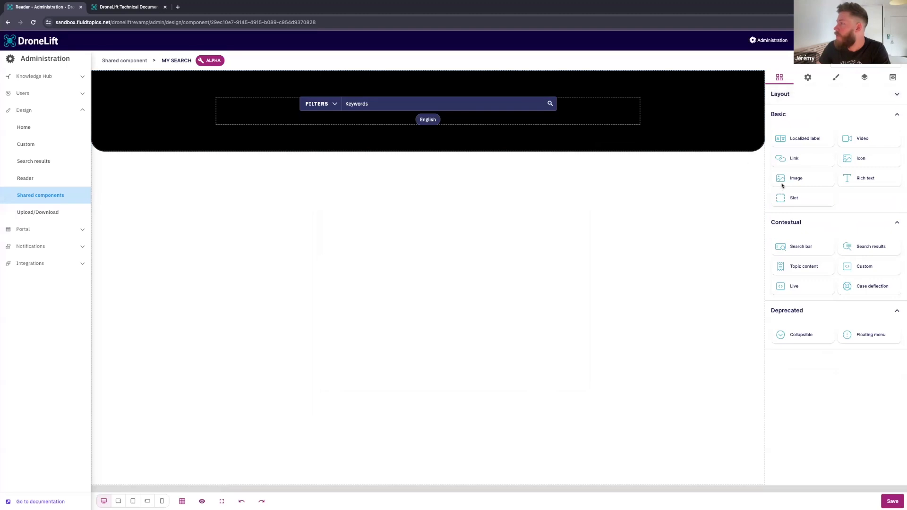
click(793, 223)
click(789, 241)
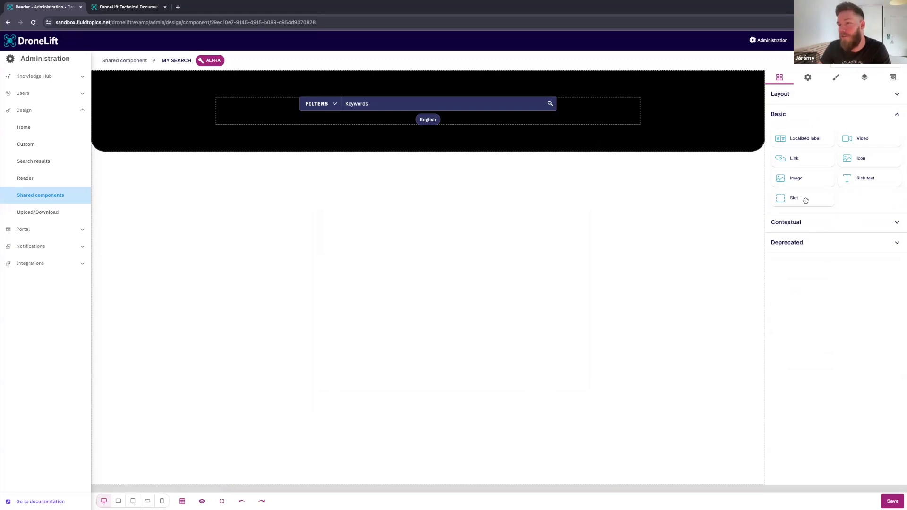
mouse_move(805, 199)
mouse_down()
mouse_move(445, 88)
mouse_move(350, 92)
mouse_move(268, 119)
mouse_move(279, 120)
mouse_up()
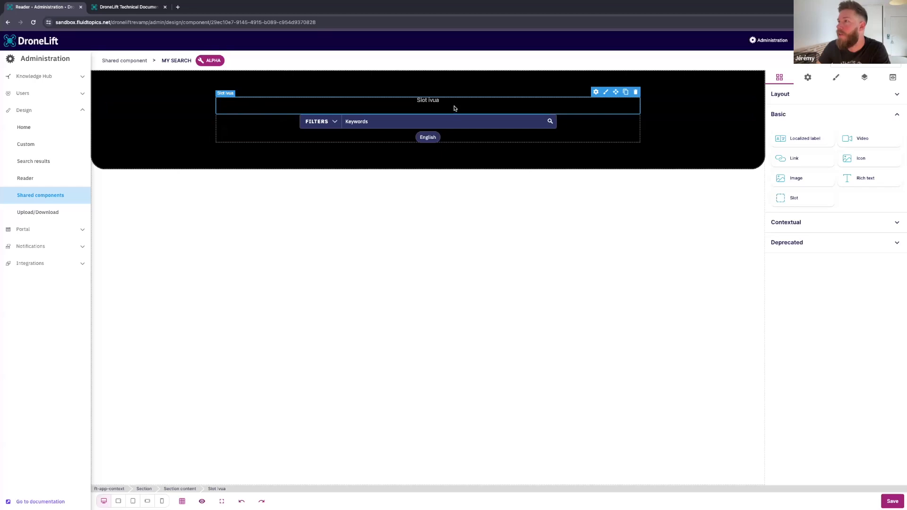
Set the slot's margin to 40 px on all sides with linked values and save the shared component.
click(838, 78)
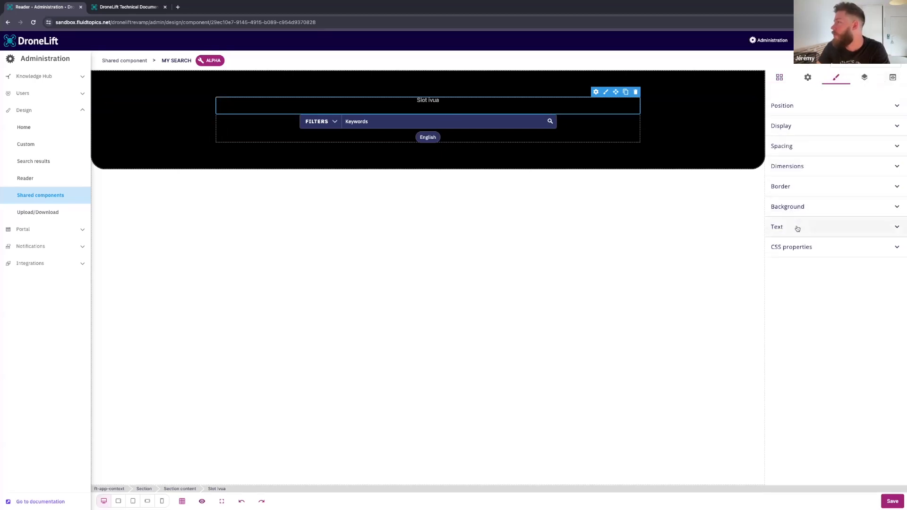
click(799, 166)
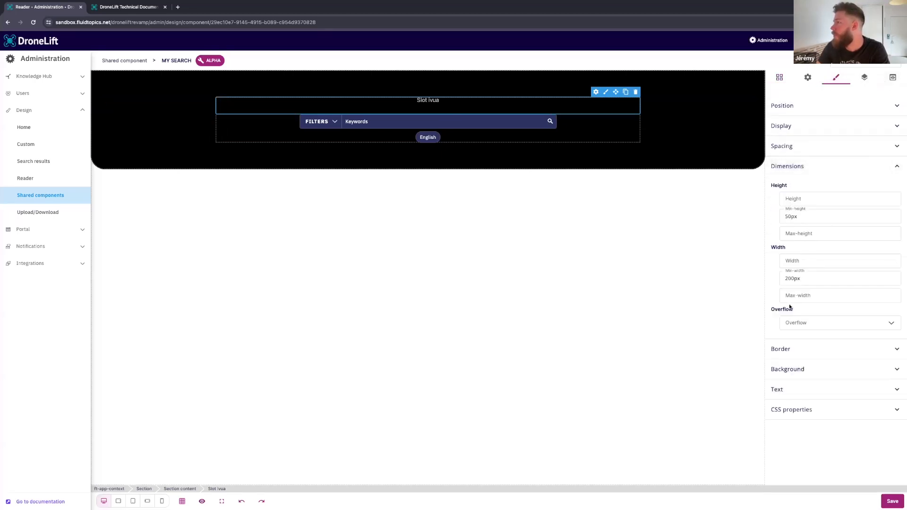
click(804, 143)
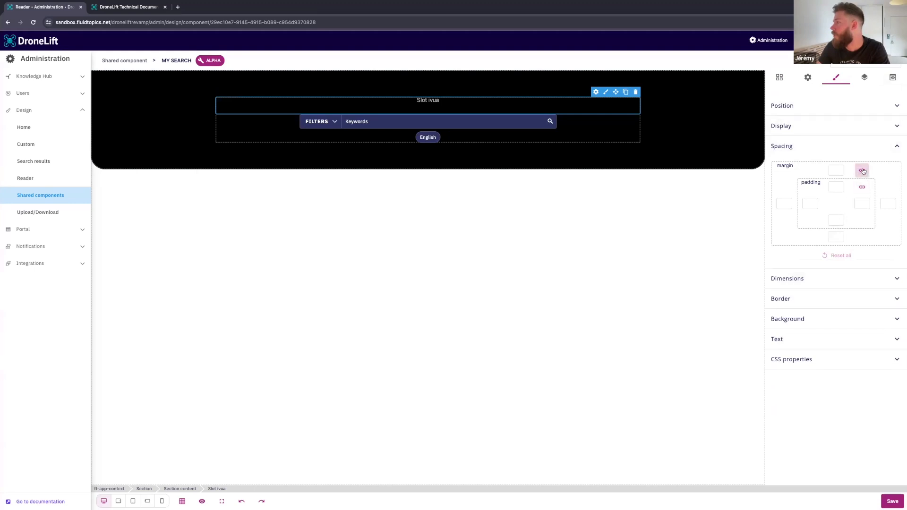
click(832, 170)
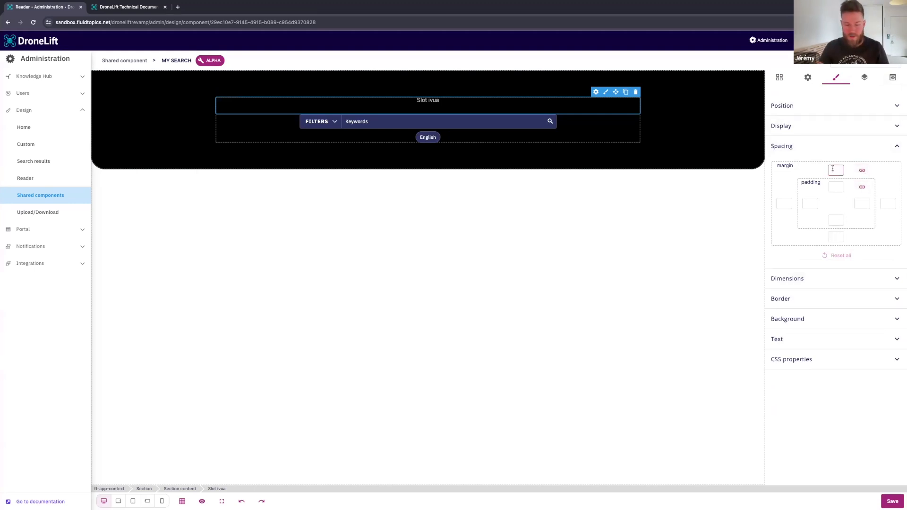
text(40)
key(Tab)
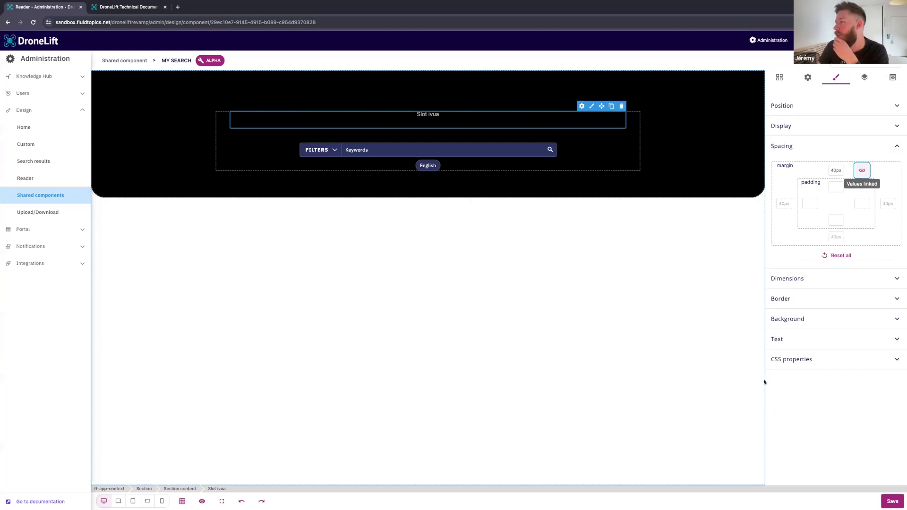
click(893, 502)
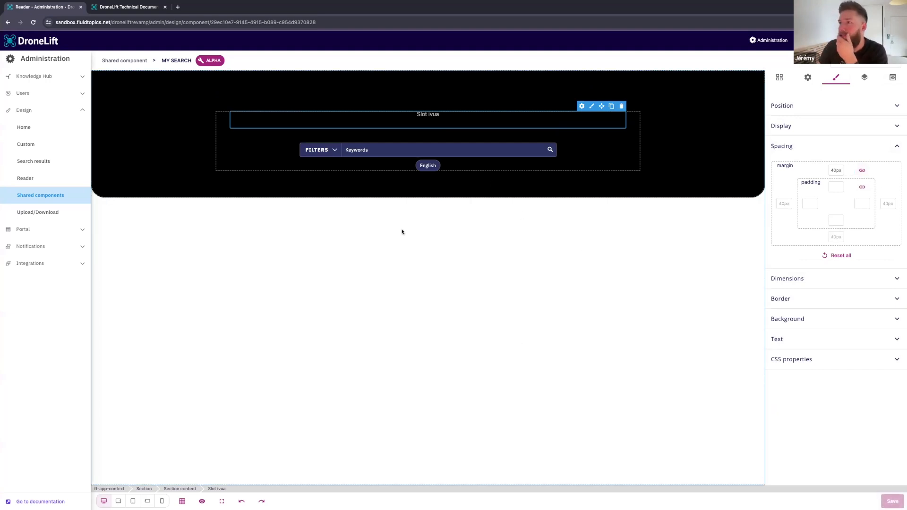
Rename the slot as "my baseline" and save the MY SEARCH shared component.
click(808, 77)
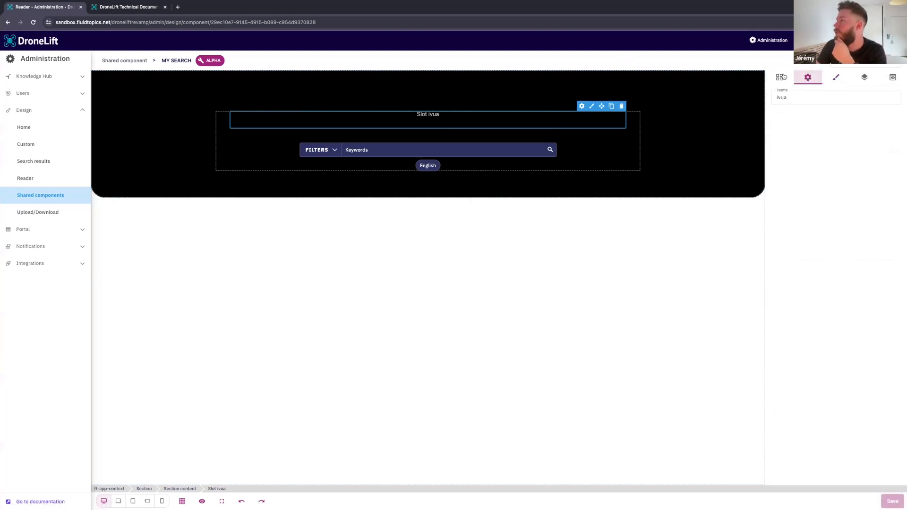
double_click(797, 95)
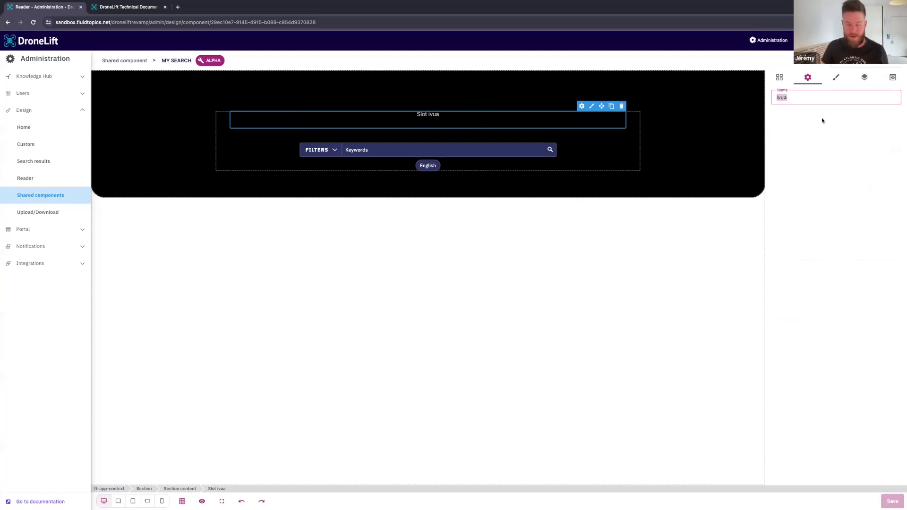
text(my baseline)
key(Return)
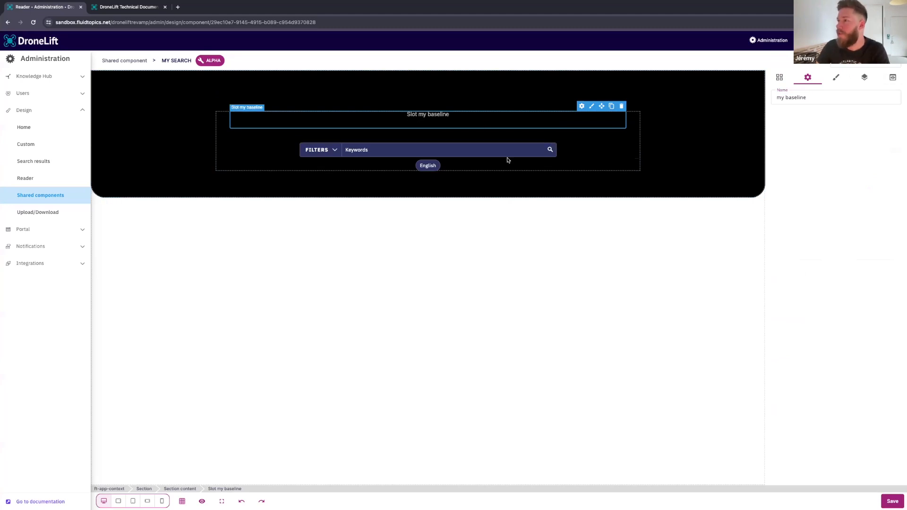
click(888, 500)
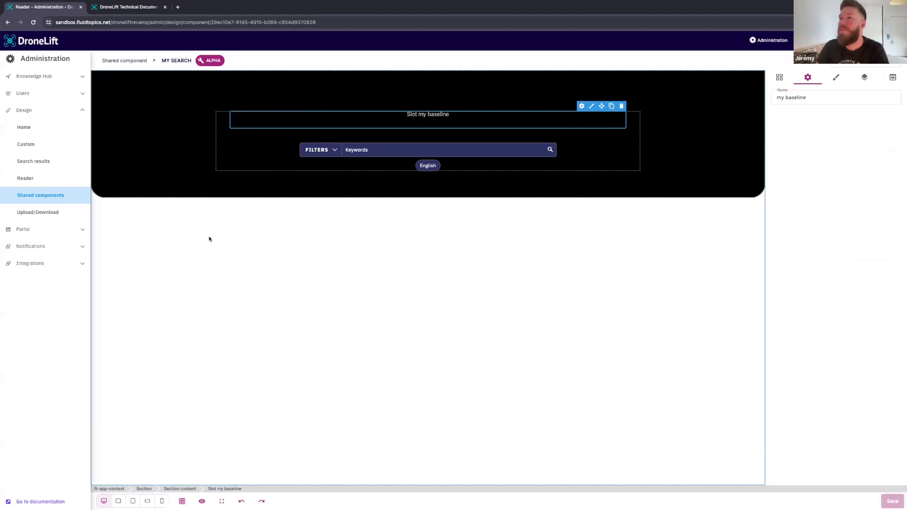
On the Home homepage, fill the my baseline slot with rich text reading "DroneLift Resource Center" and "Make your last mile delivery fast and cost-effective".
click(32, 127)
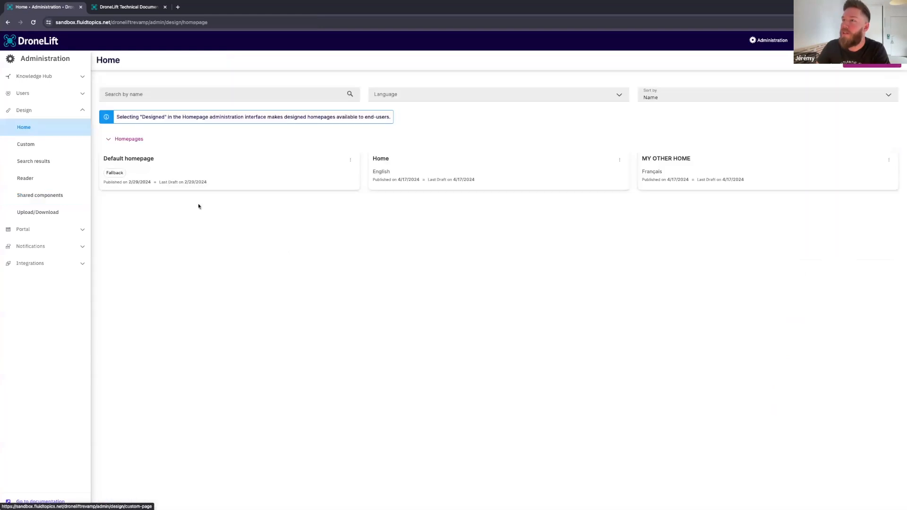
click(407, 167)
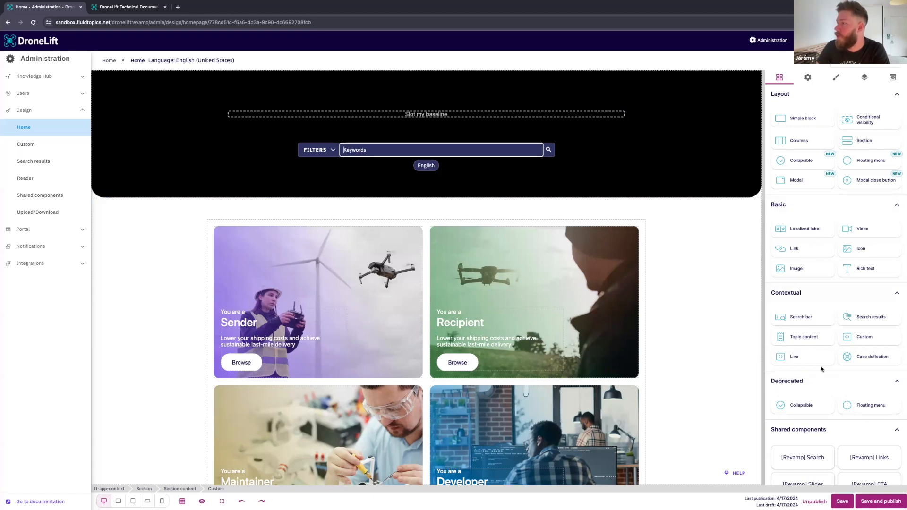
drag(856, 273, 403, 116)
double_click(404, 115)
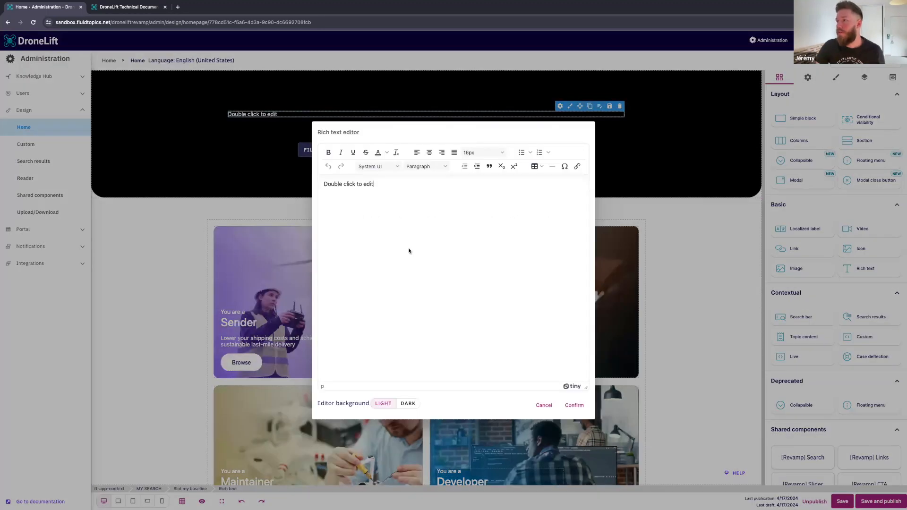
key(ctrl+a)
text(DroneLift Resource Center Make your last mile delivery fast and cost-effective)
click(577, 405)
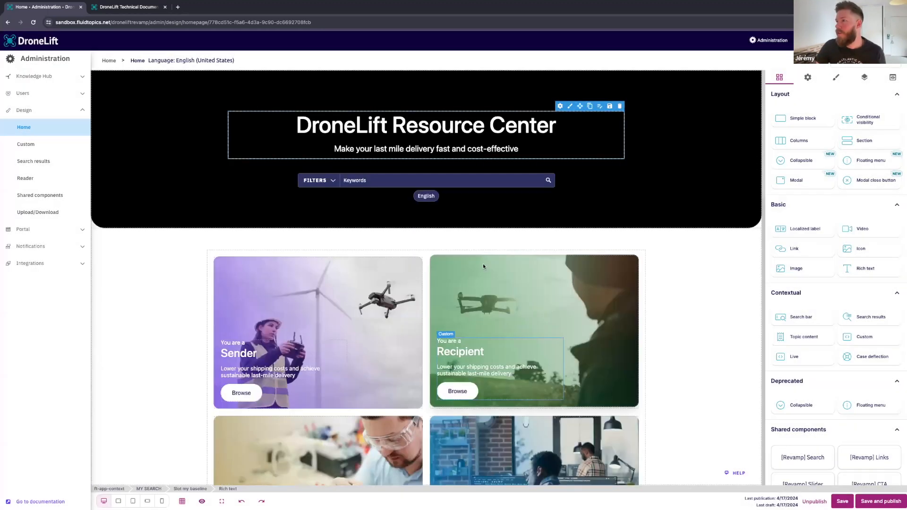
Save and publish the Home homepage, and open the MY OTHER HOME homepage in the designer.
click(874, 502)
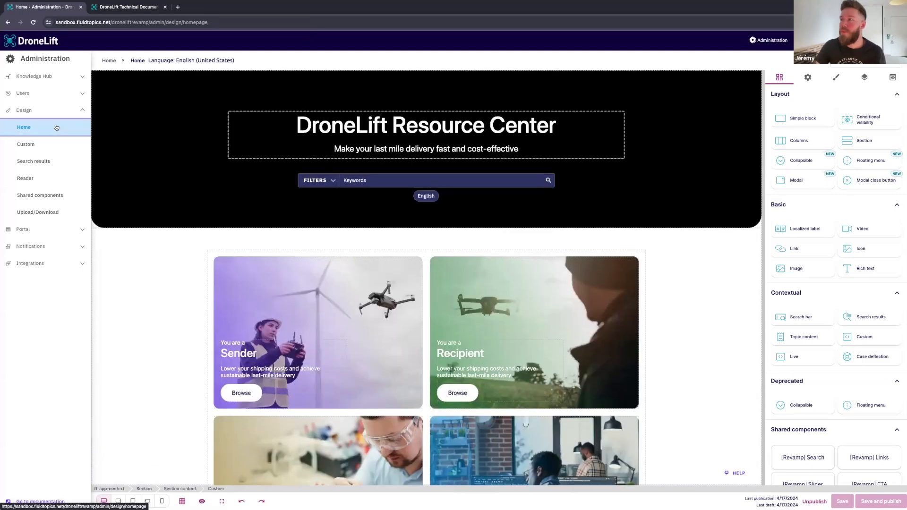
click(61, 127)
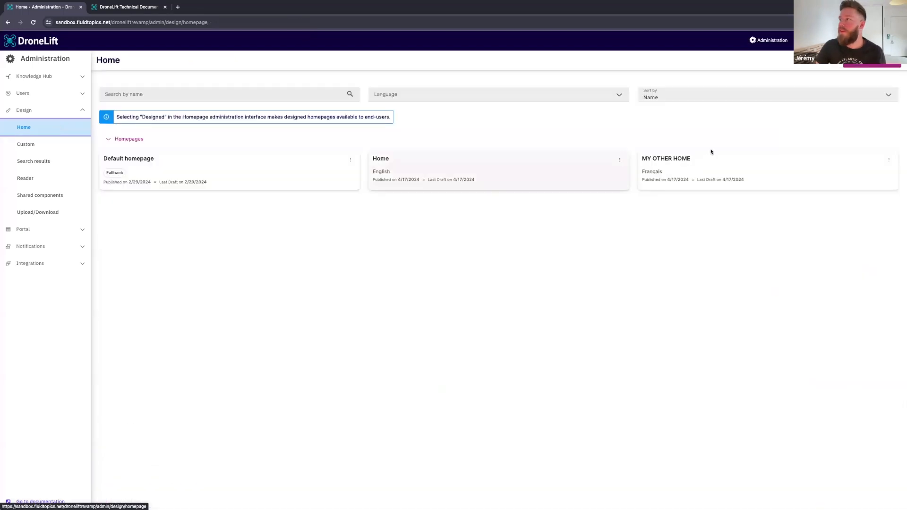
click(699, 163)
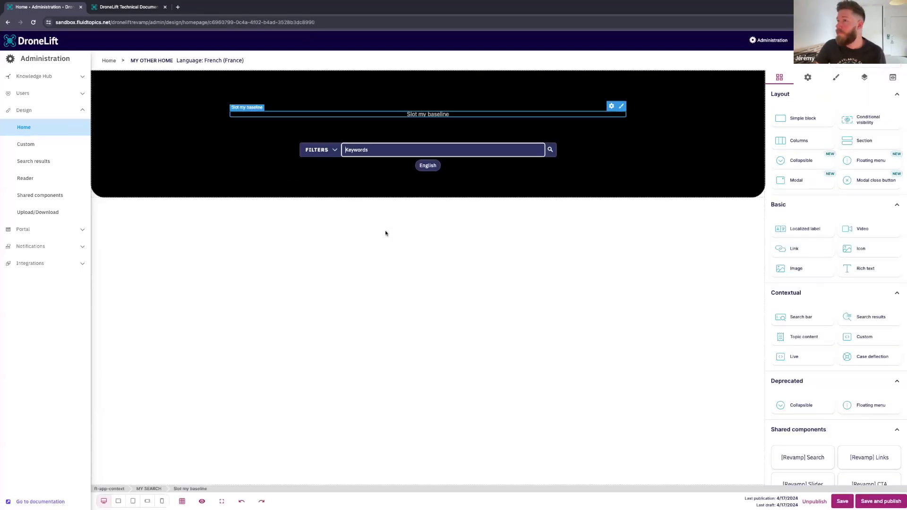
Fill the my baseline slot with rich text reading "DroneLift Resource Center" and "Make your last mile delivery fast and cost-effective".
drag(868, 267, 383, 114)
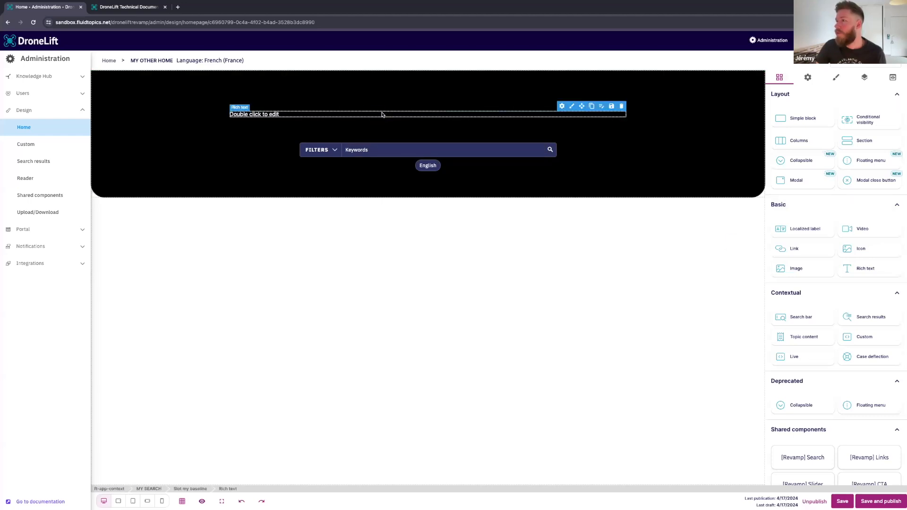
double_click(382, 115)
key(ctrl+a)
text(DroneLift Resource Center Make your last mile delivery fast and cost-effective)
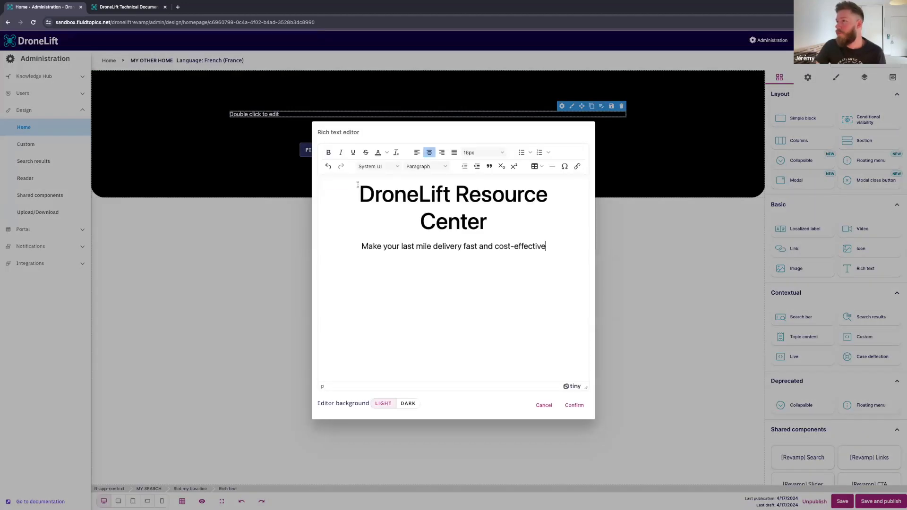
Replace the rich text heading with "ANOTHER TEXT", then save and publish MY OTHER HOME.
triple_click(479, 216)
drag(479, 216, 485, 221)
text(ANO)
key(BackSpace)
text(OTHE)
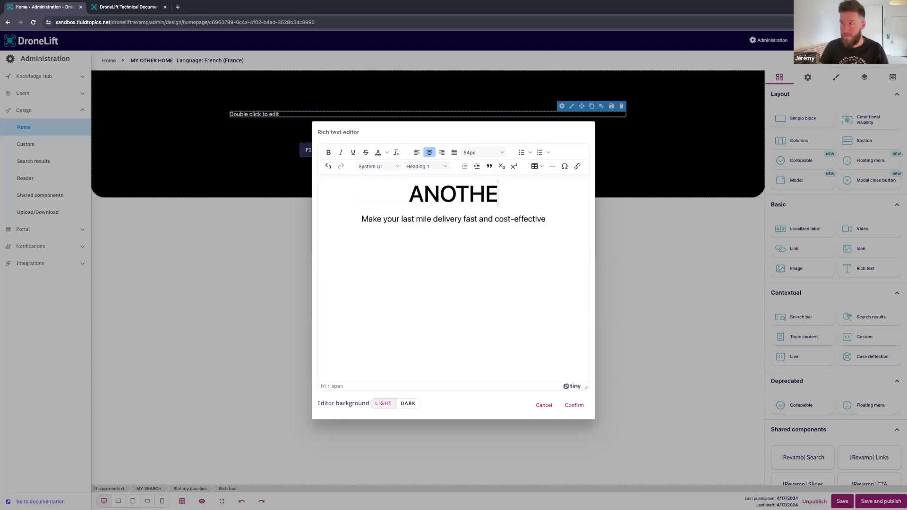
text(R TEXT)
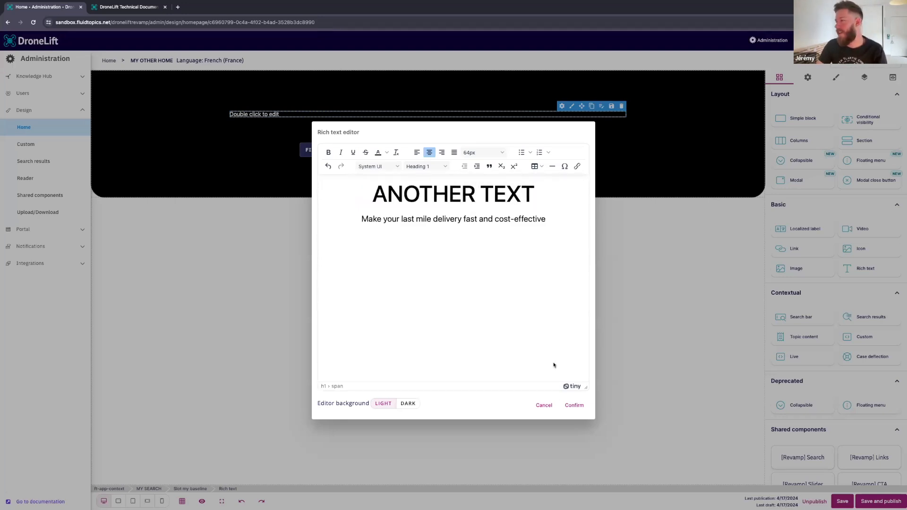
click(574, 405)
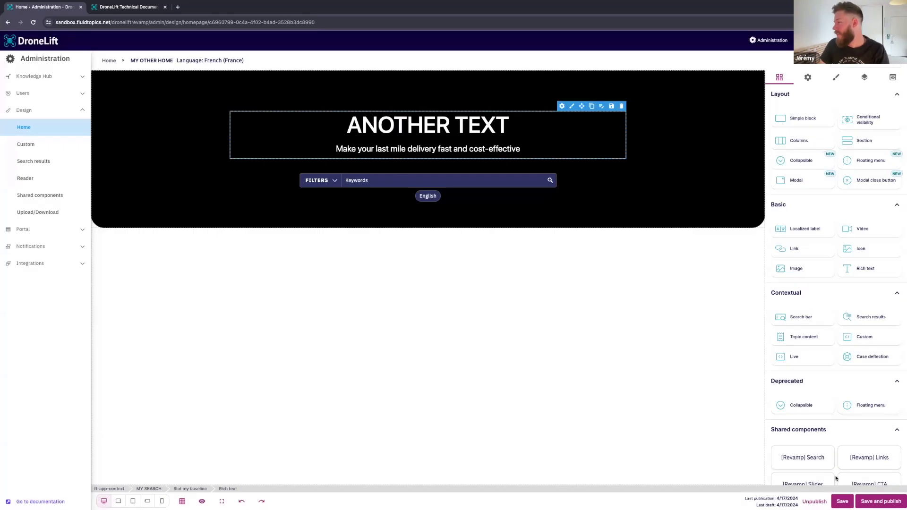
click(870, 501)
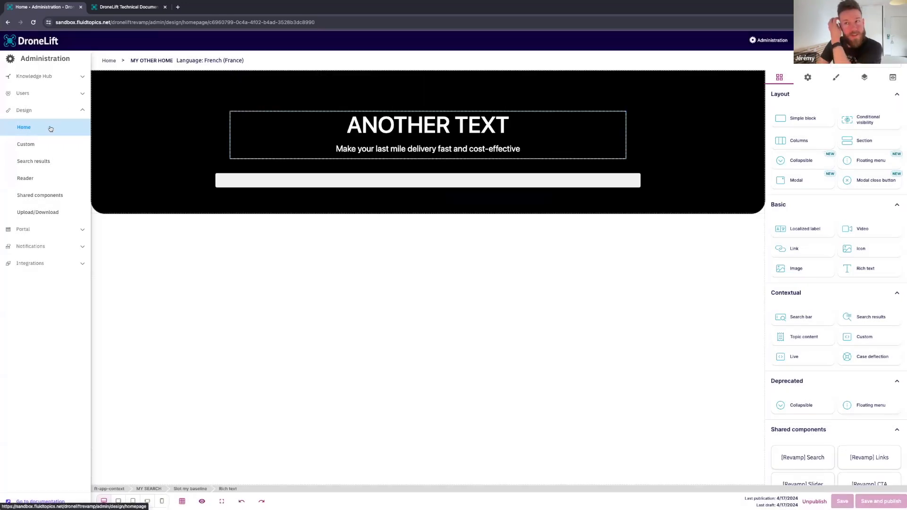
Compare the my baseline slot content on the Home and MY OTHER HOME homepages.
click(39, 130)
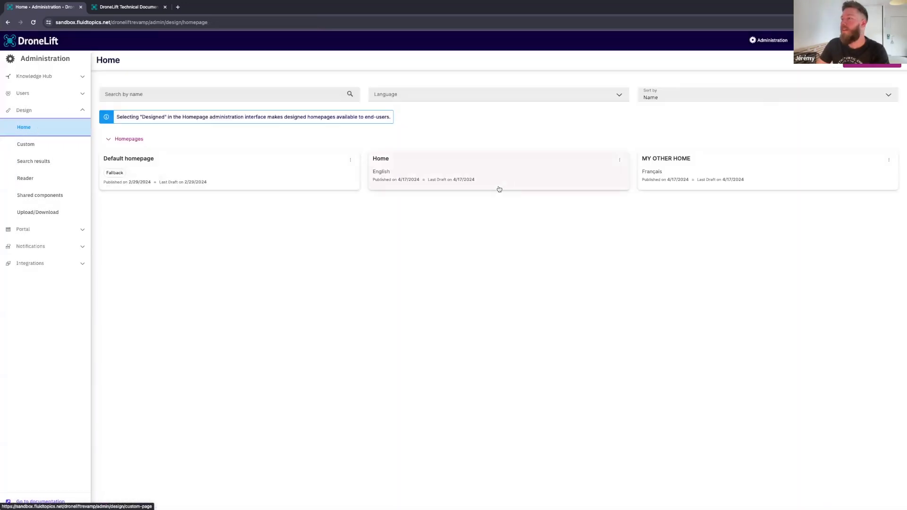
click(619, 159)
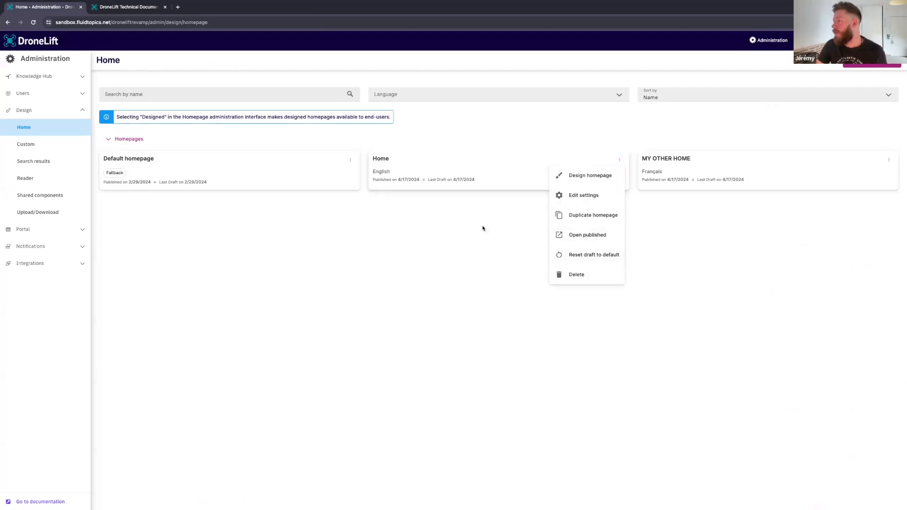
click(380, 202)
click(383, 170)
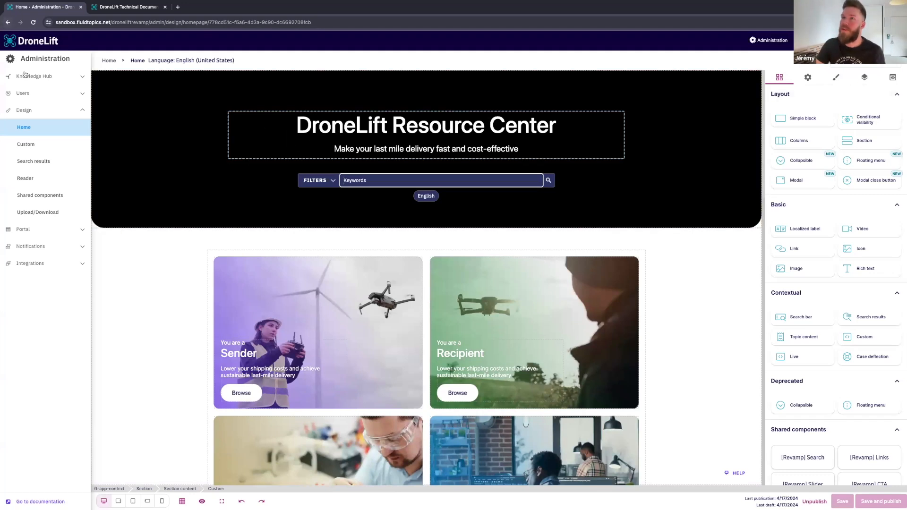
click(7, 22)
click(707, 161)
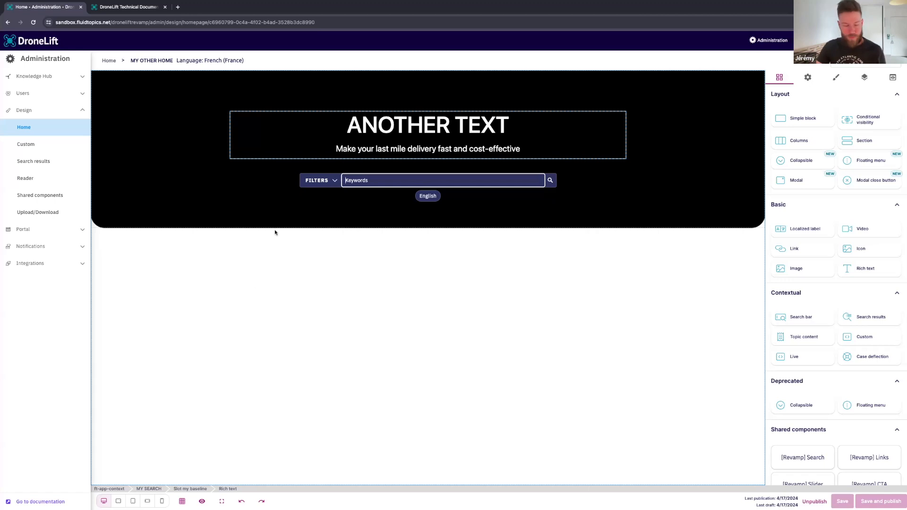
key(ctrl+Left)
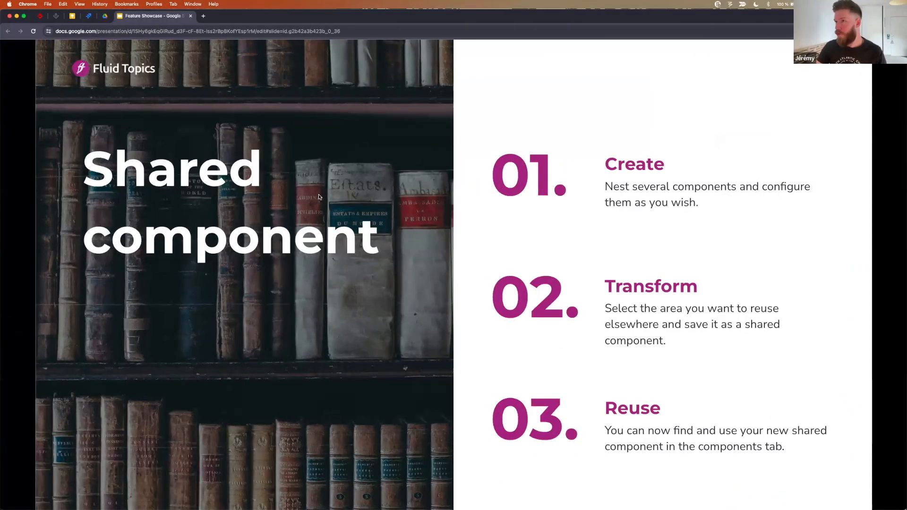
key(Right)
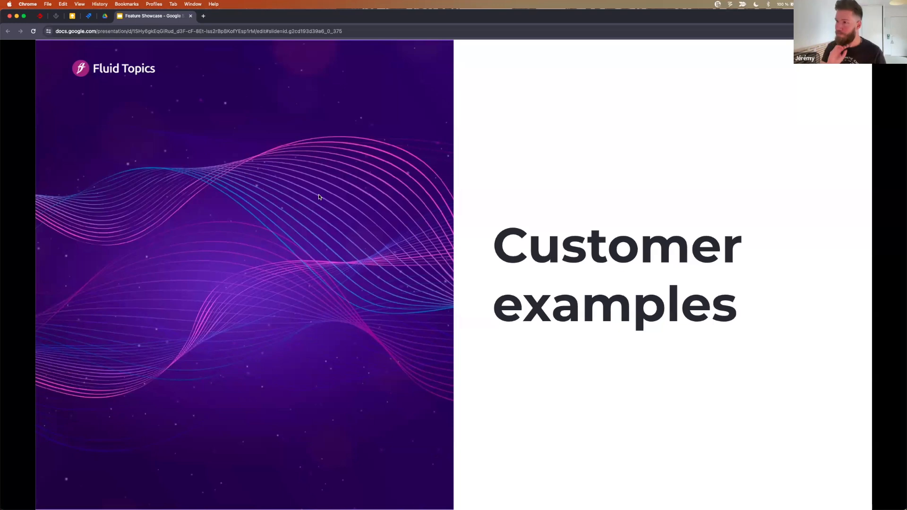
key(Right)
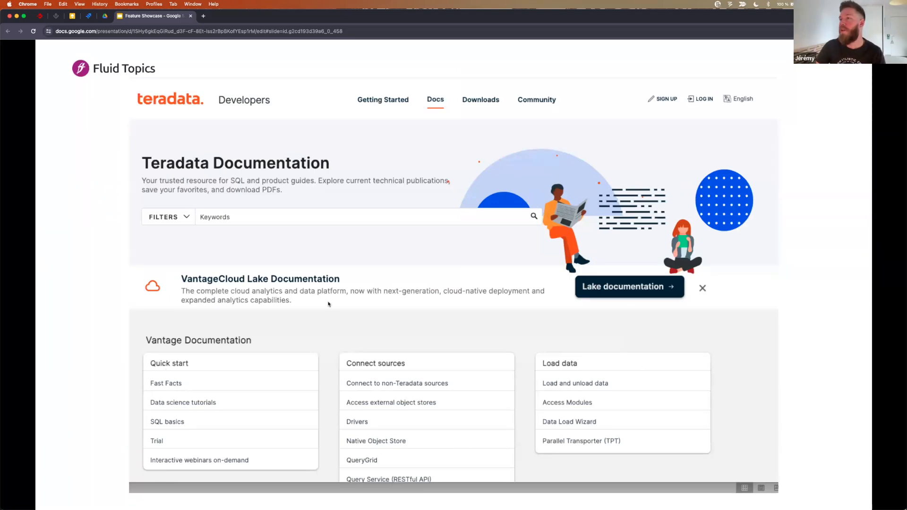
key(Right)
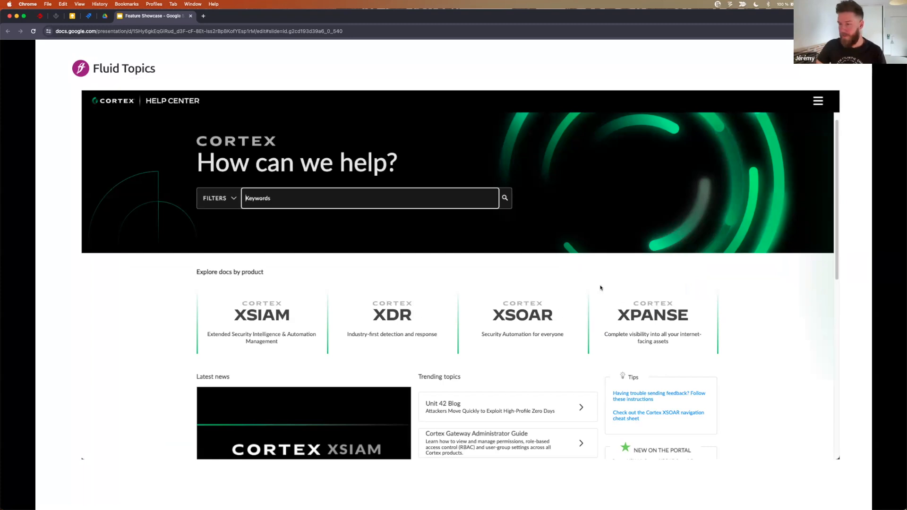
key(Right)
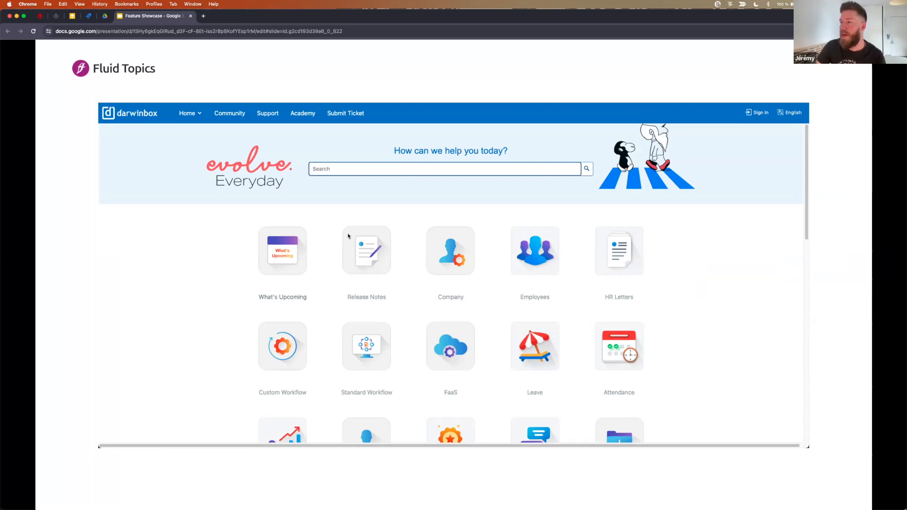
click(408, 207)
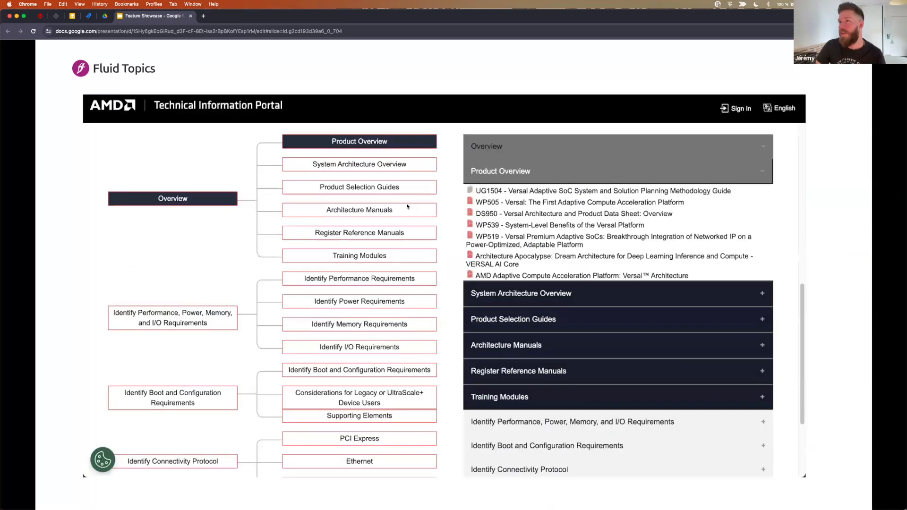